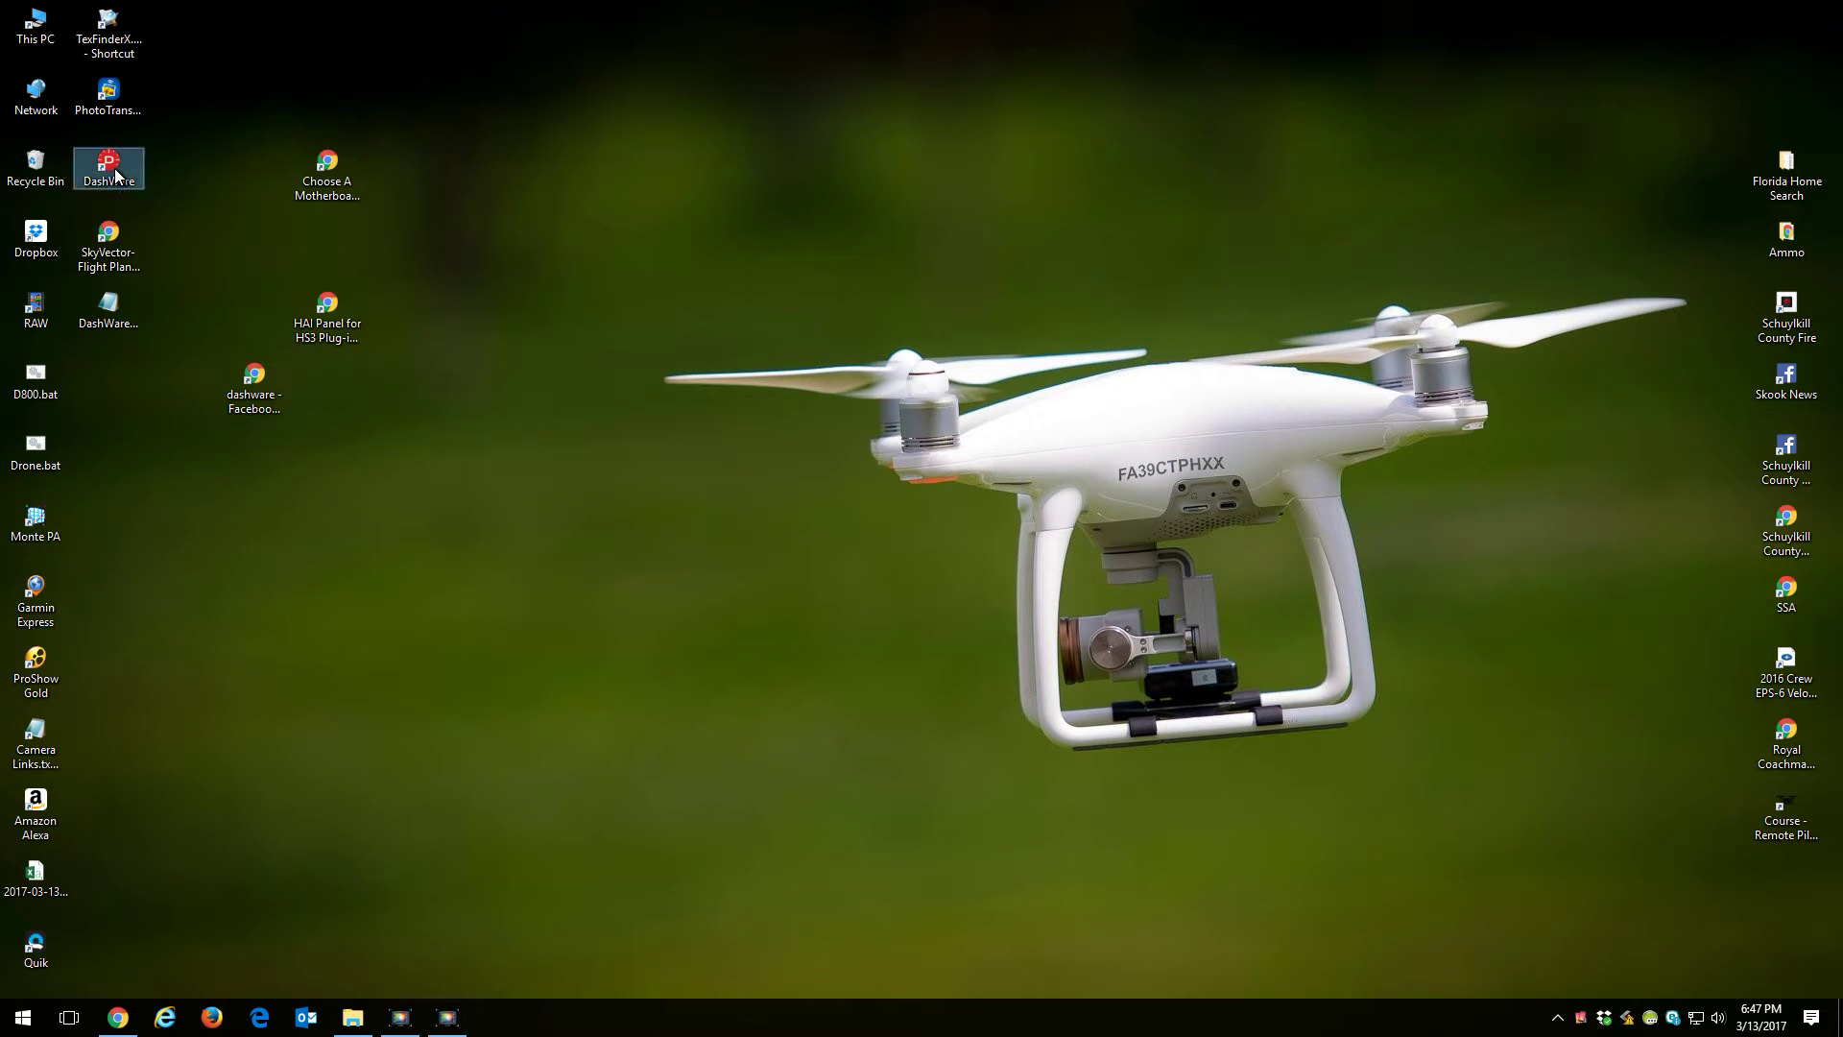
Launch DashWare and confirm version 1.9.0 in the About DashWare dialog.
double_click(115, 171)
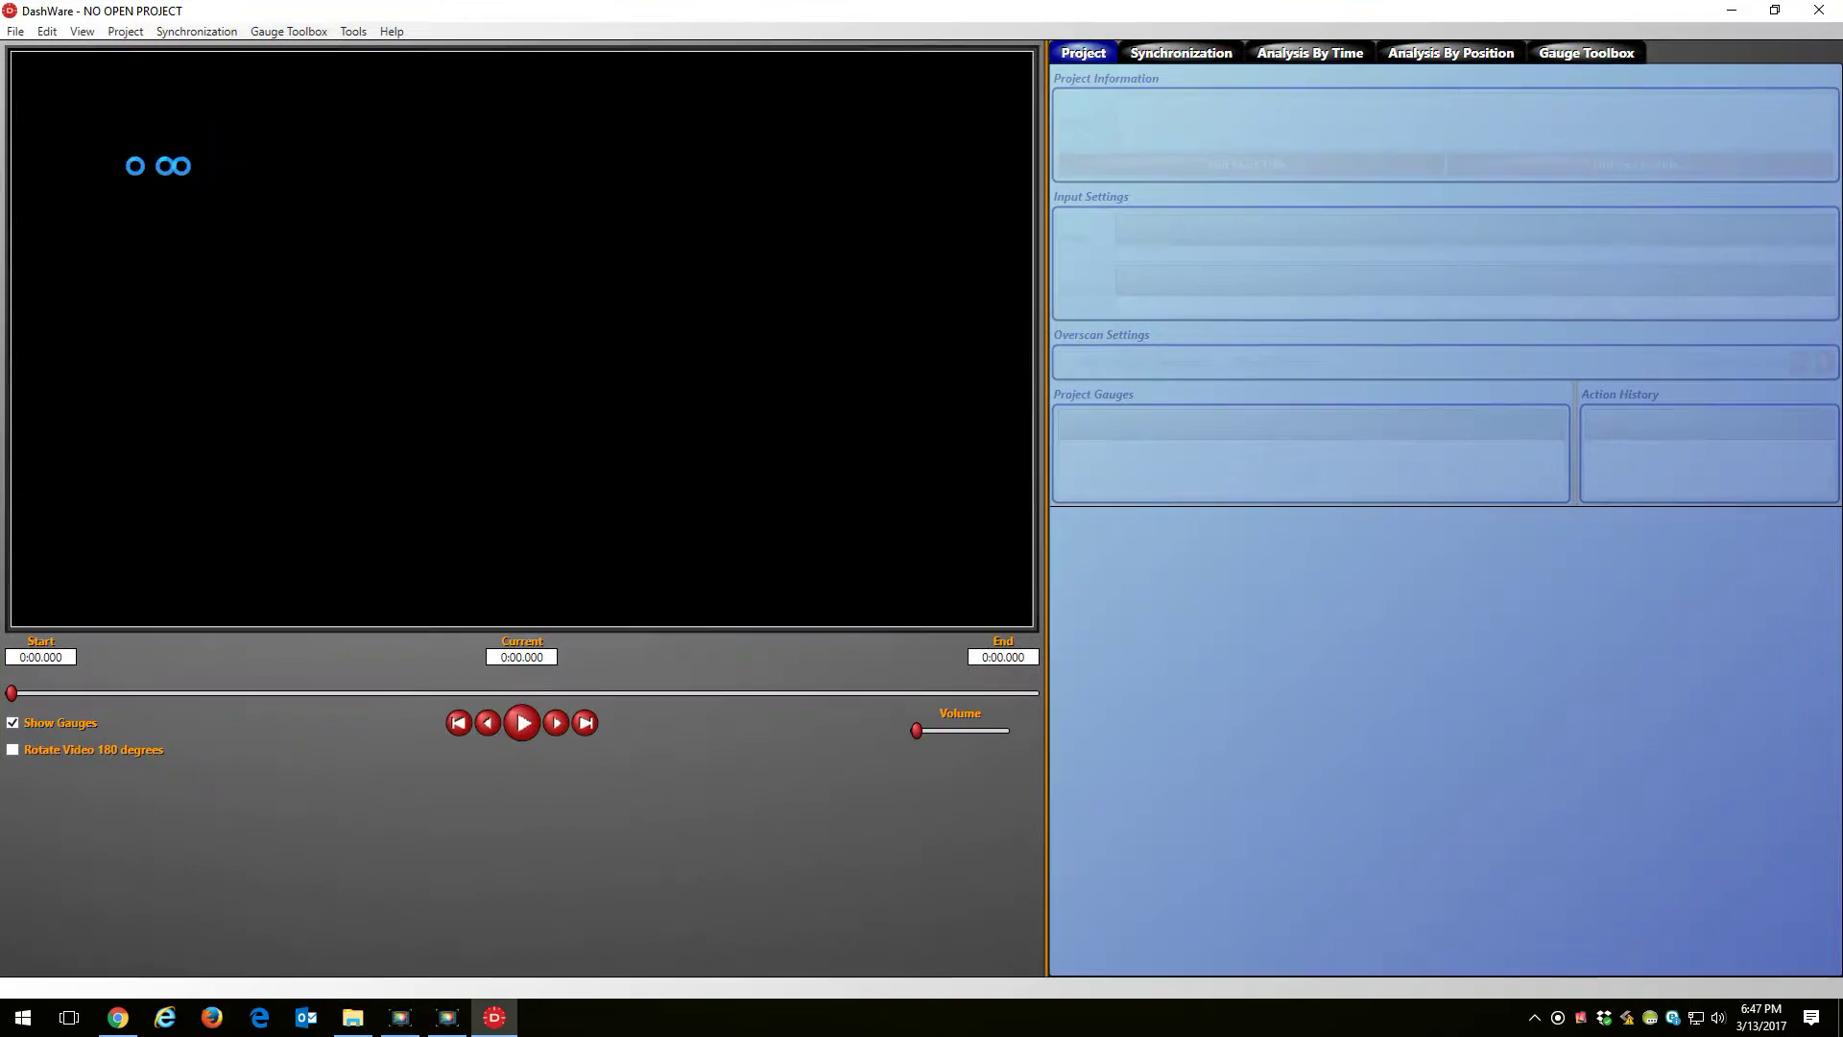
click(393, 33)
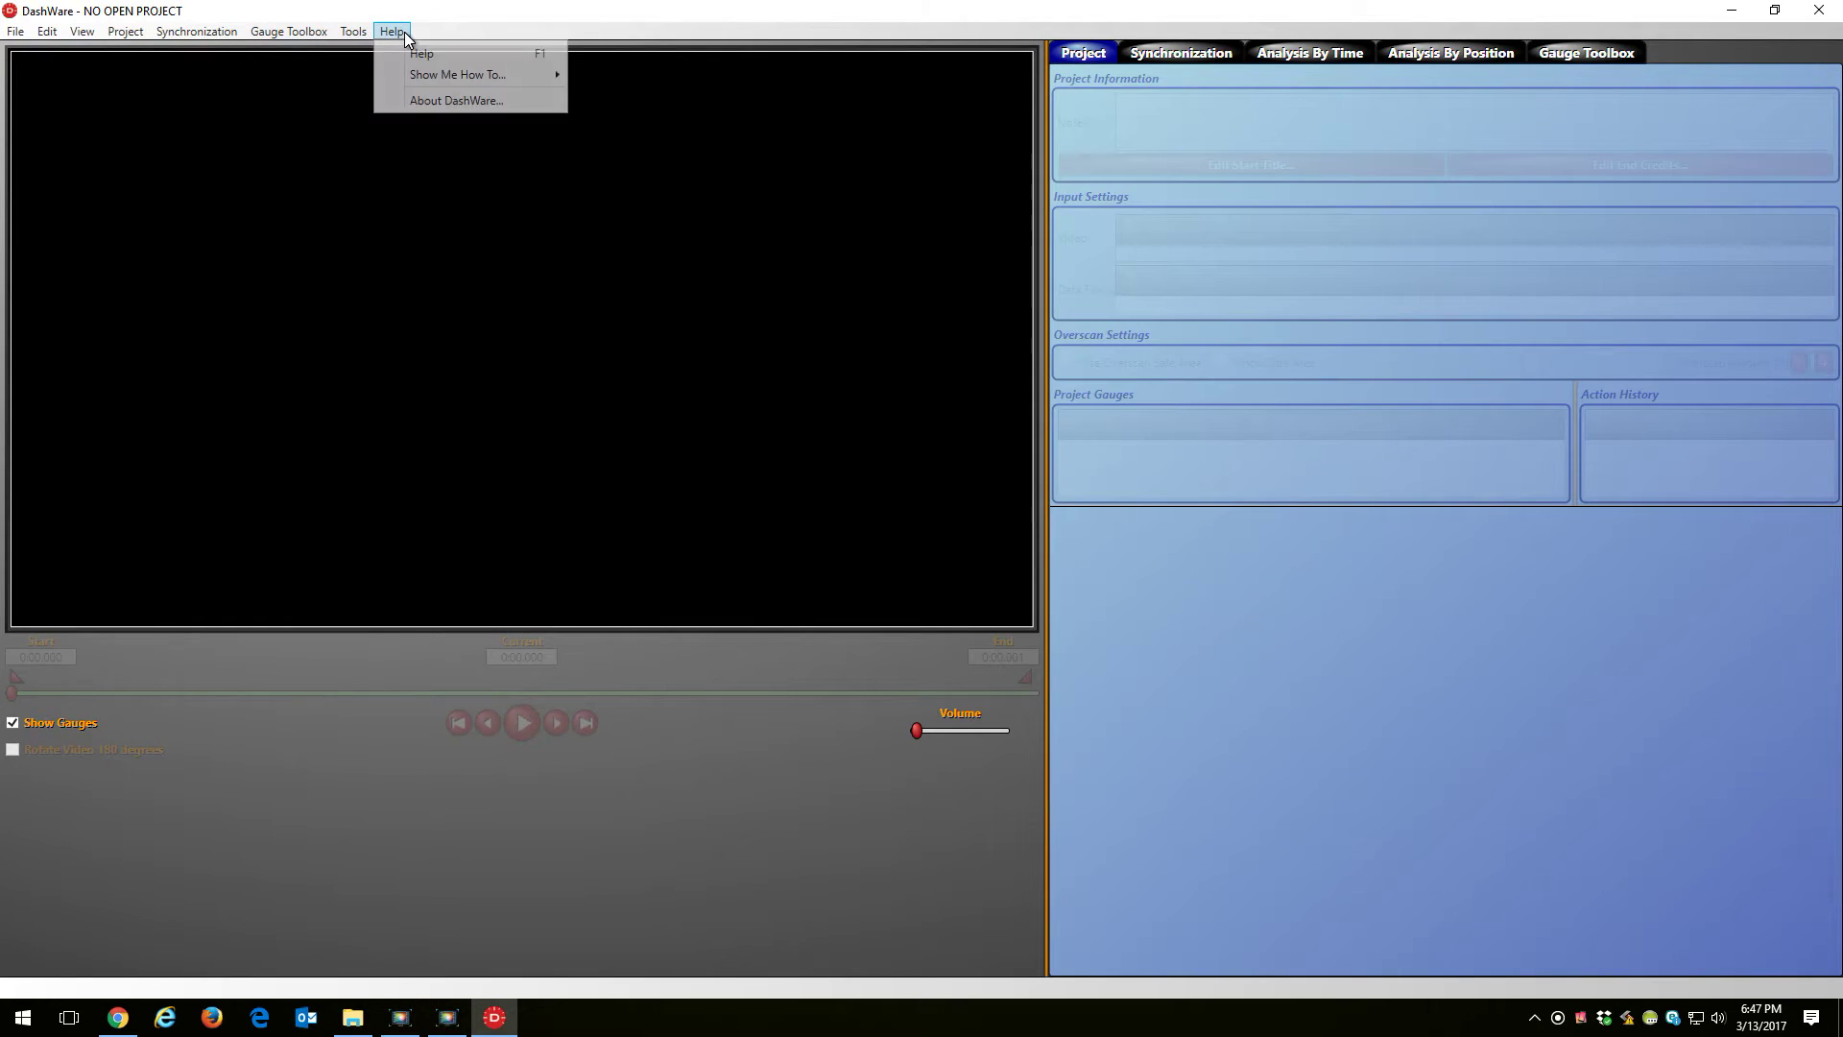
click(455, 100)
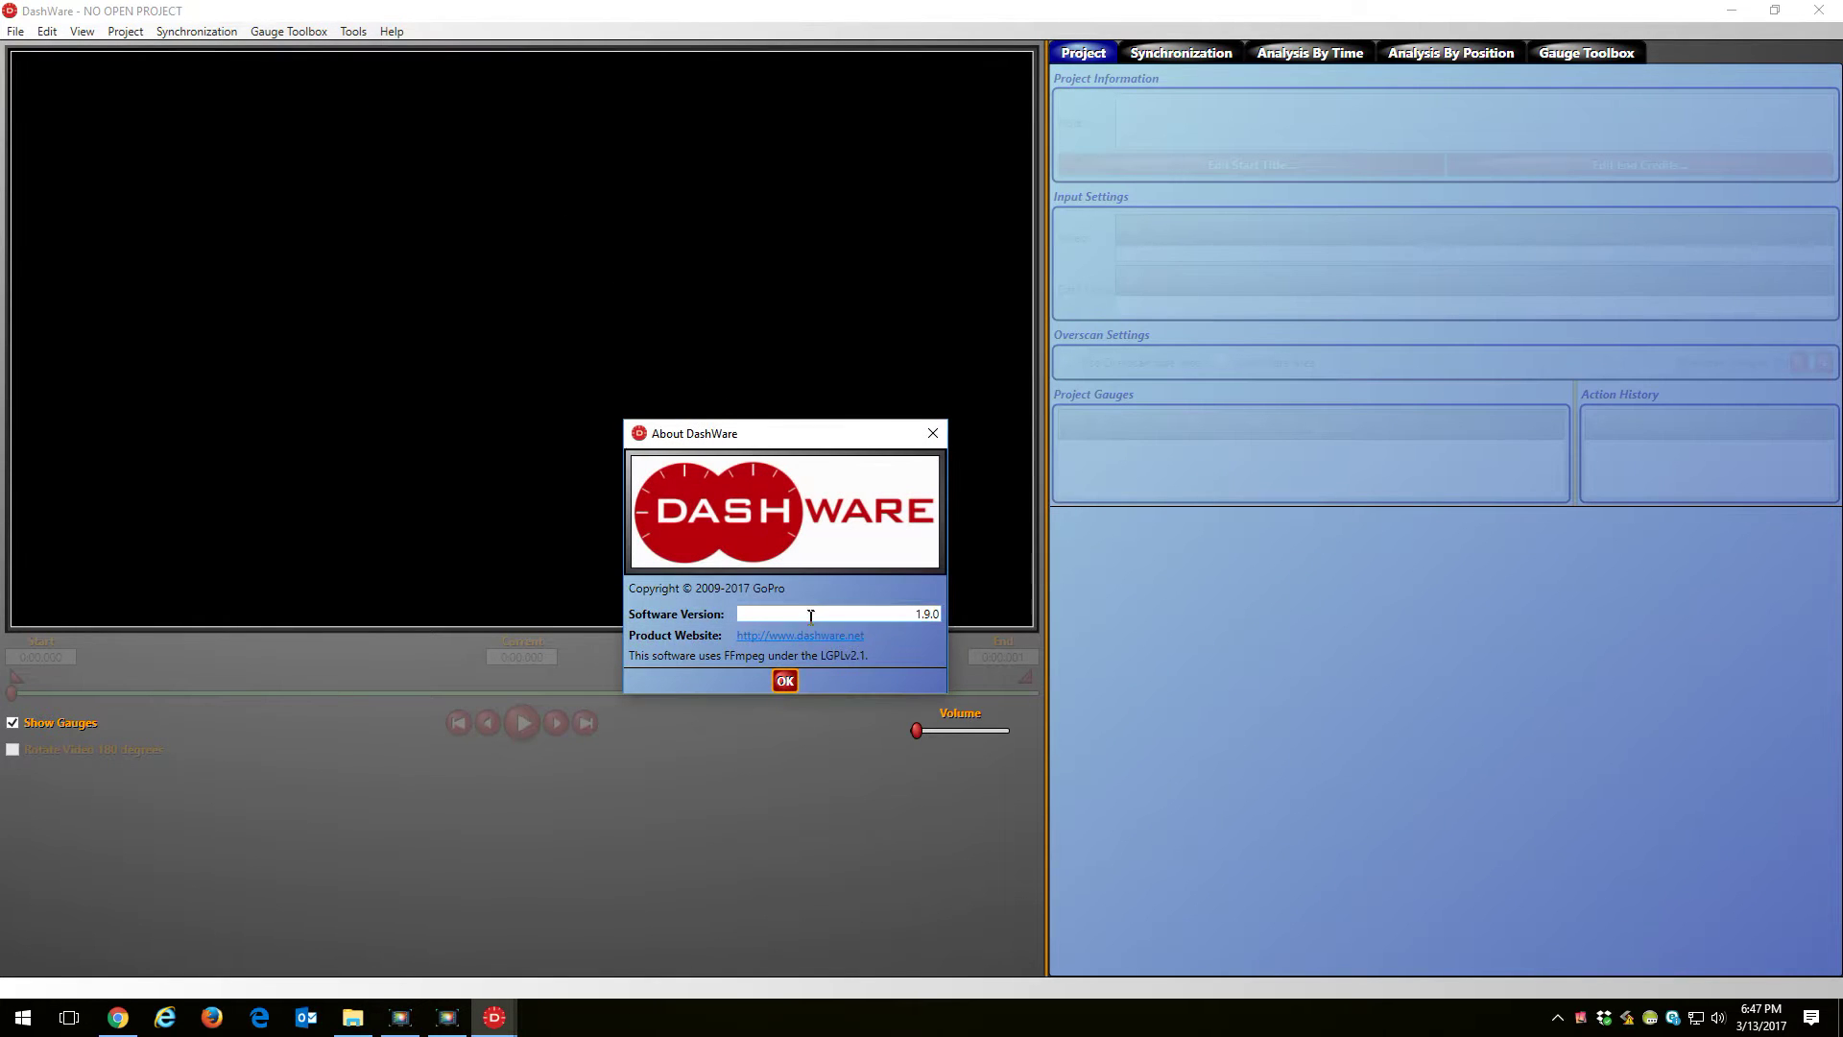
click(786, 681)
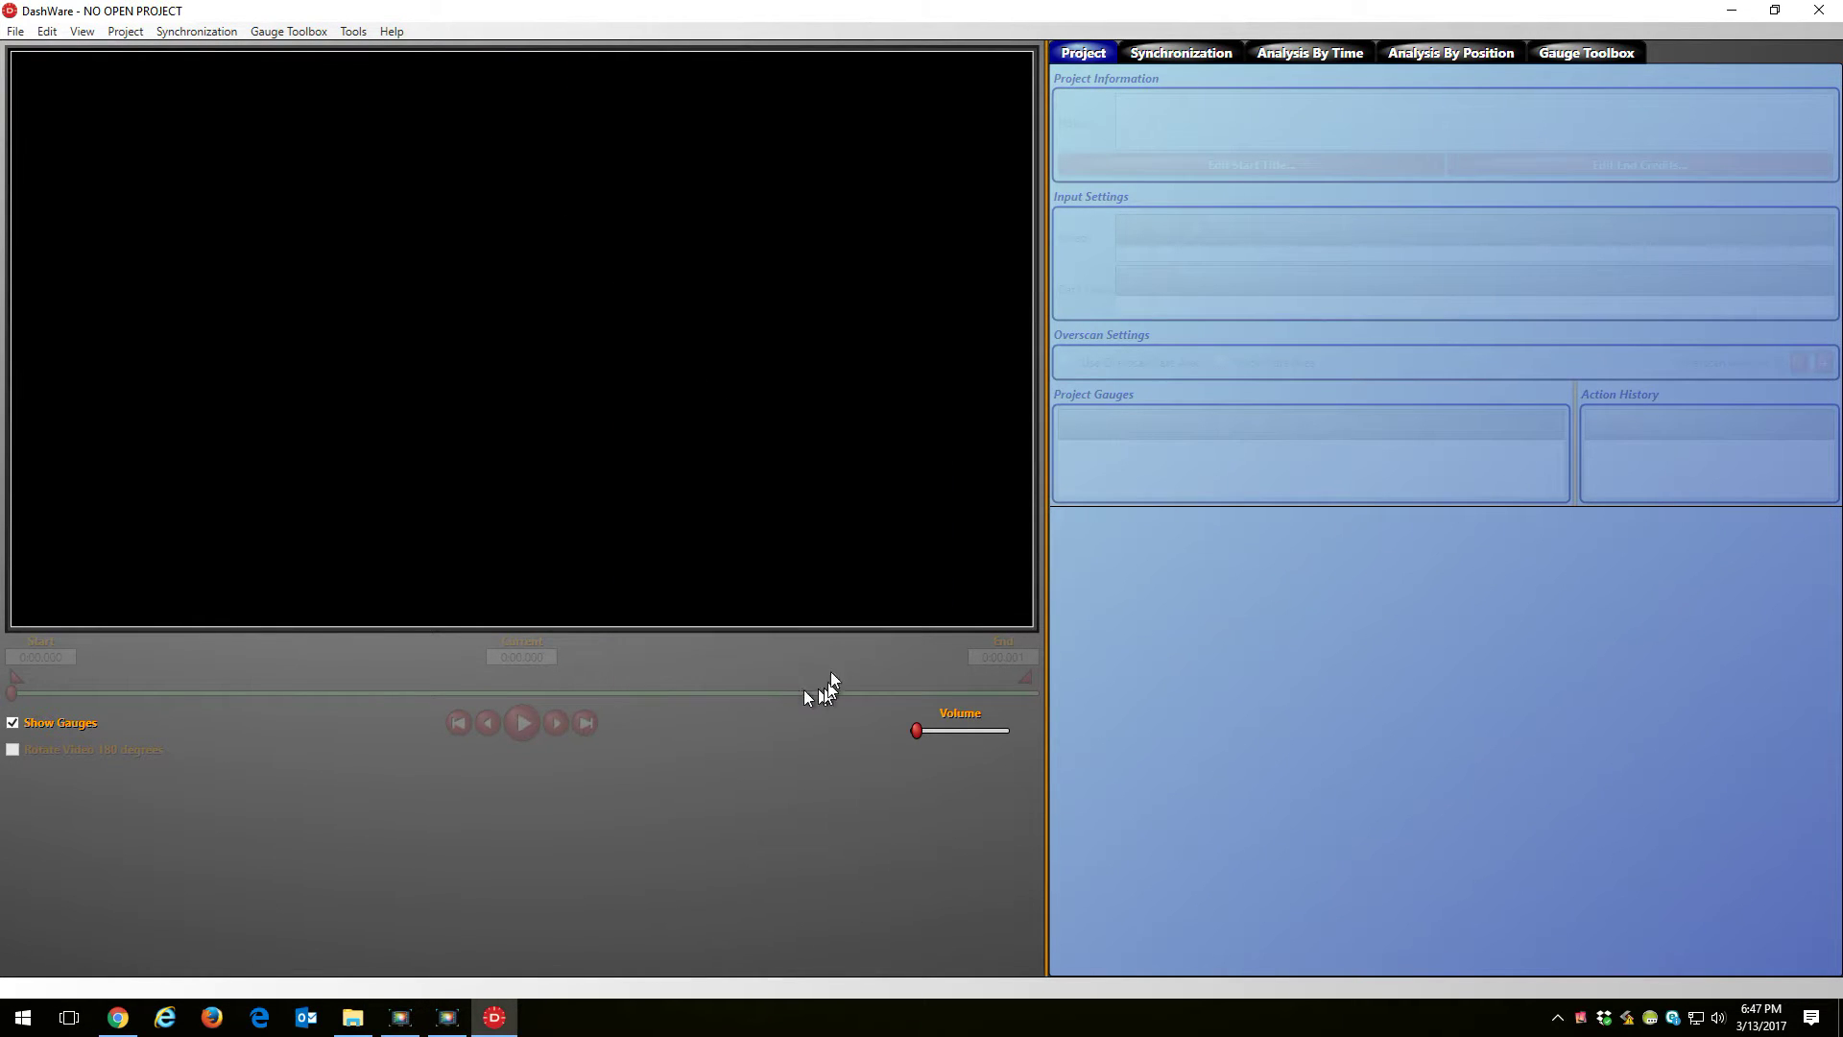
click(15, 33)
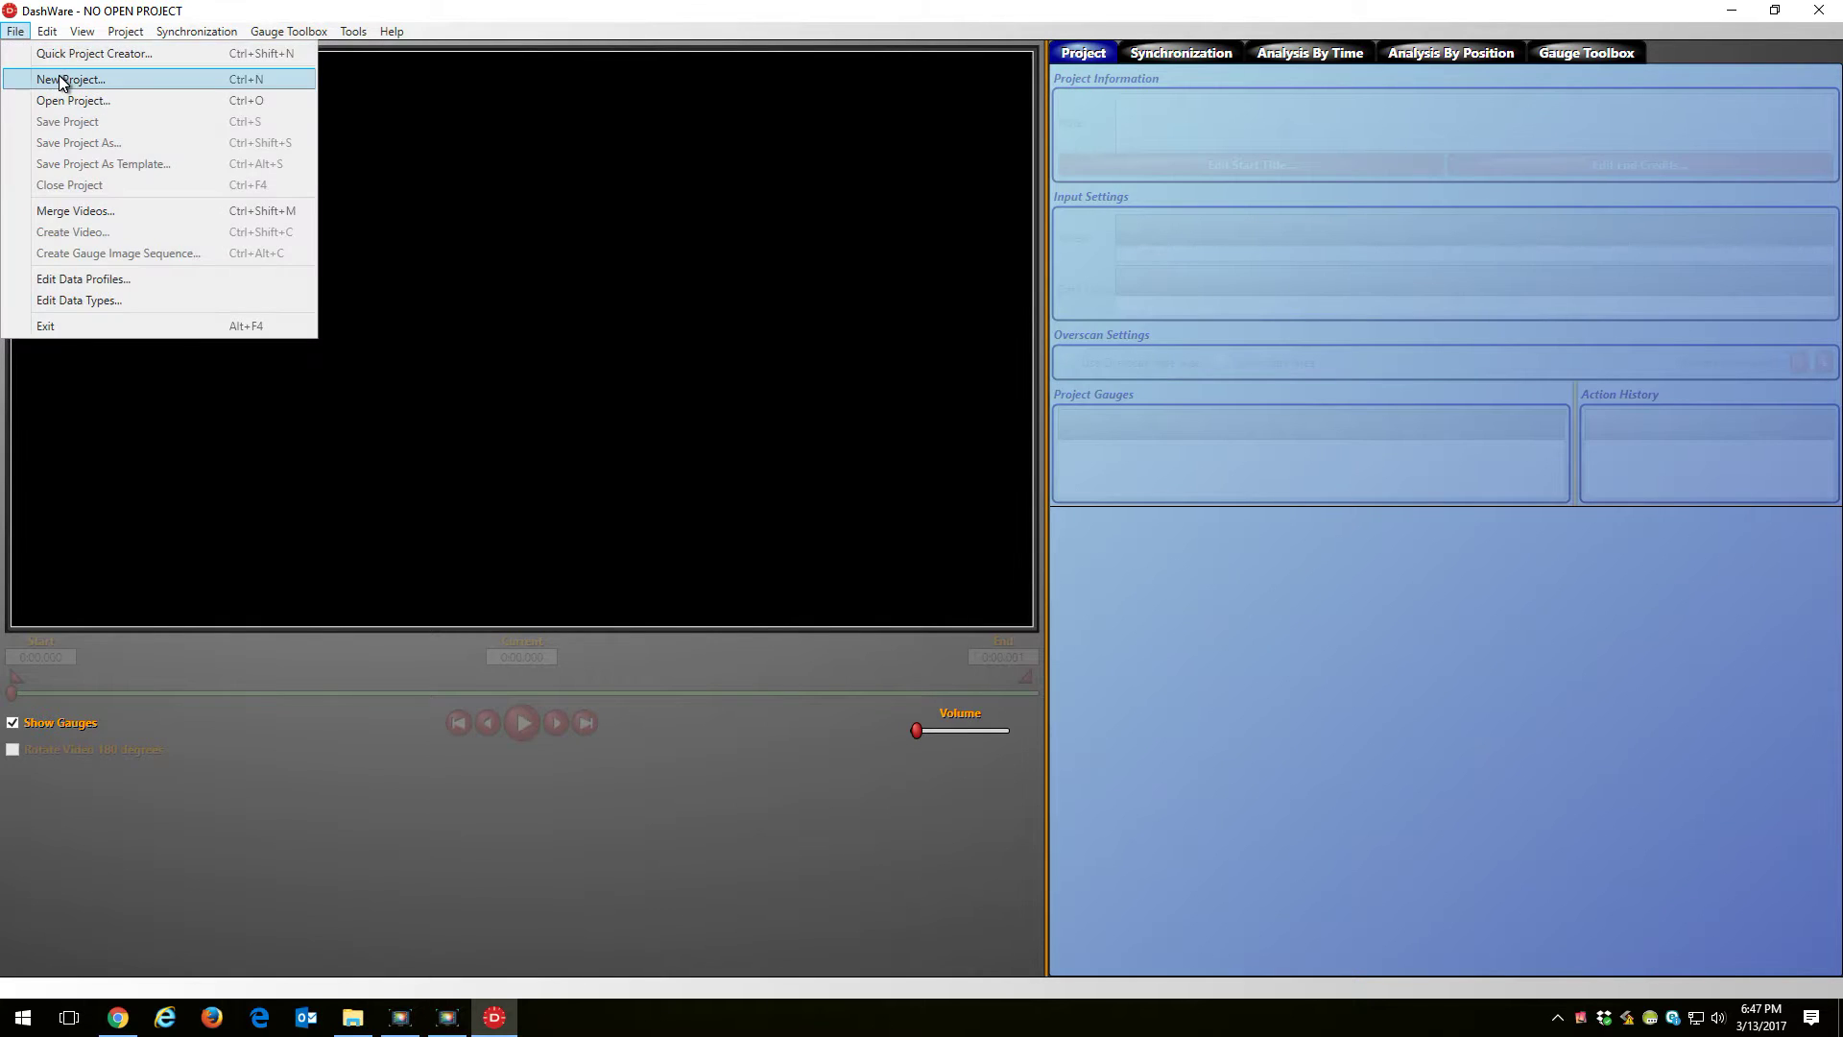
Create 'New Project' from the DJI Phantom 4 - Healthy Drones template, overwriting the existing one.
click(59, 51)
click(238, 385)
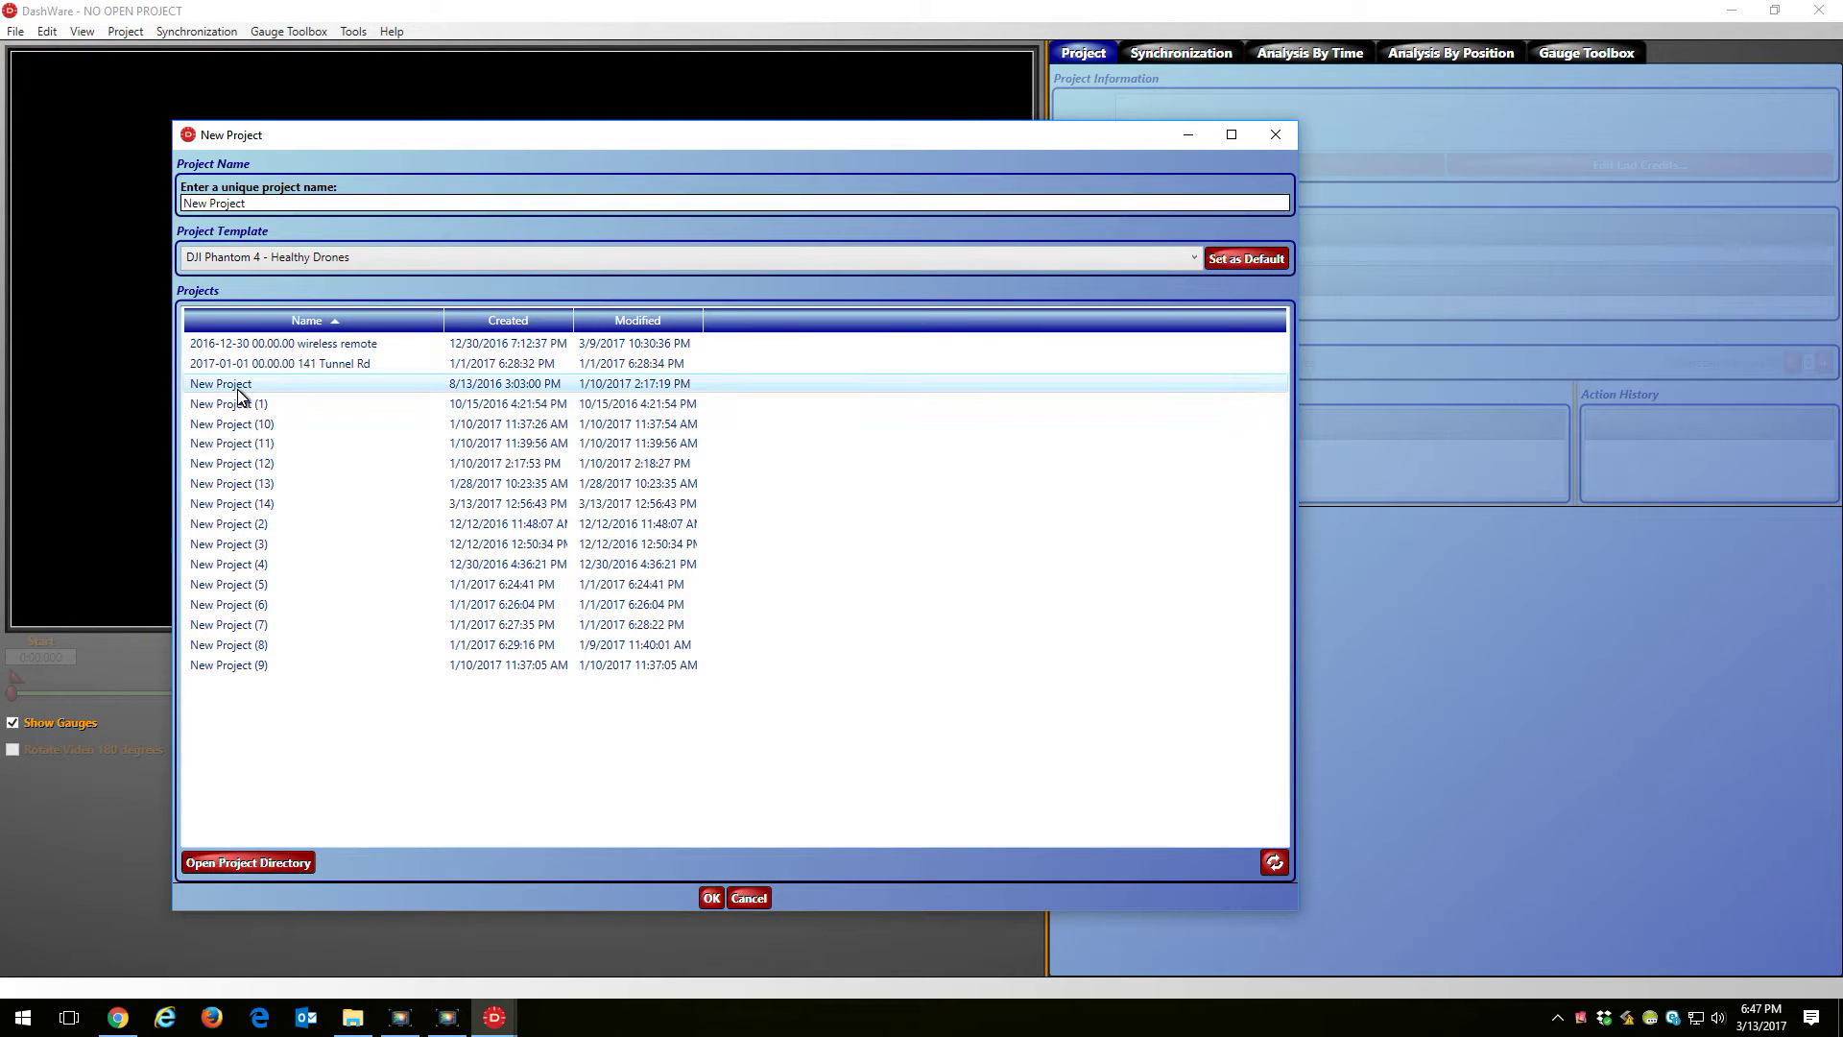
click(711, 899)
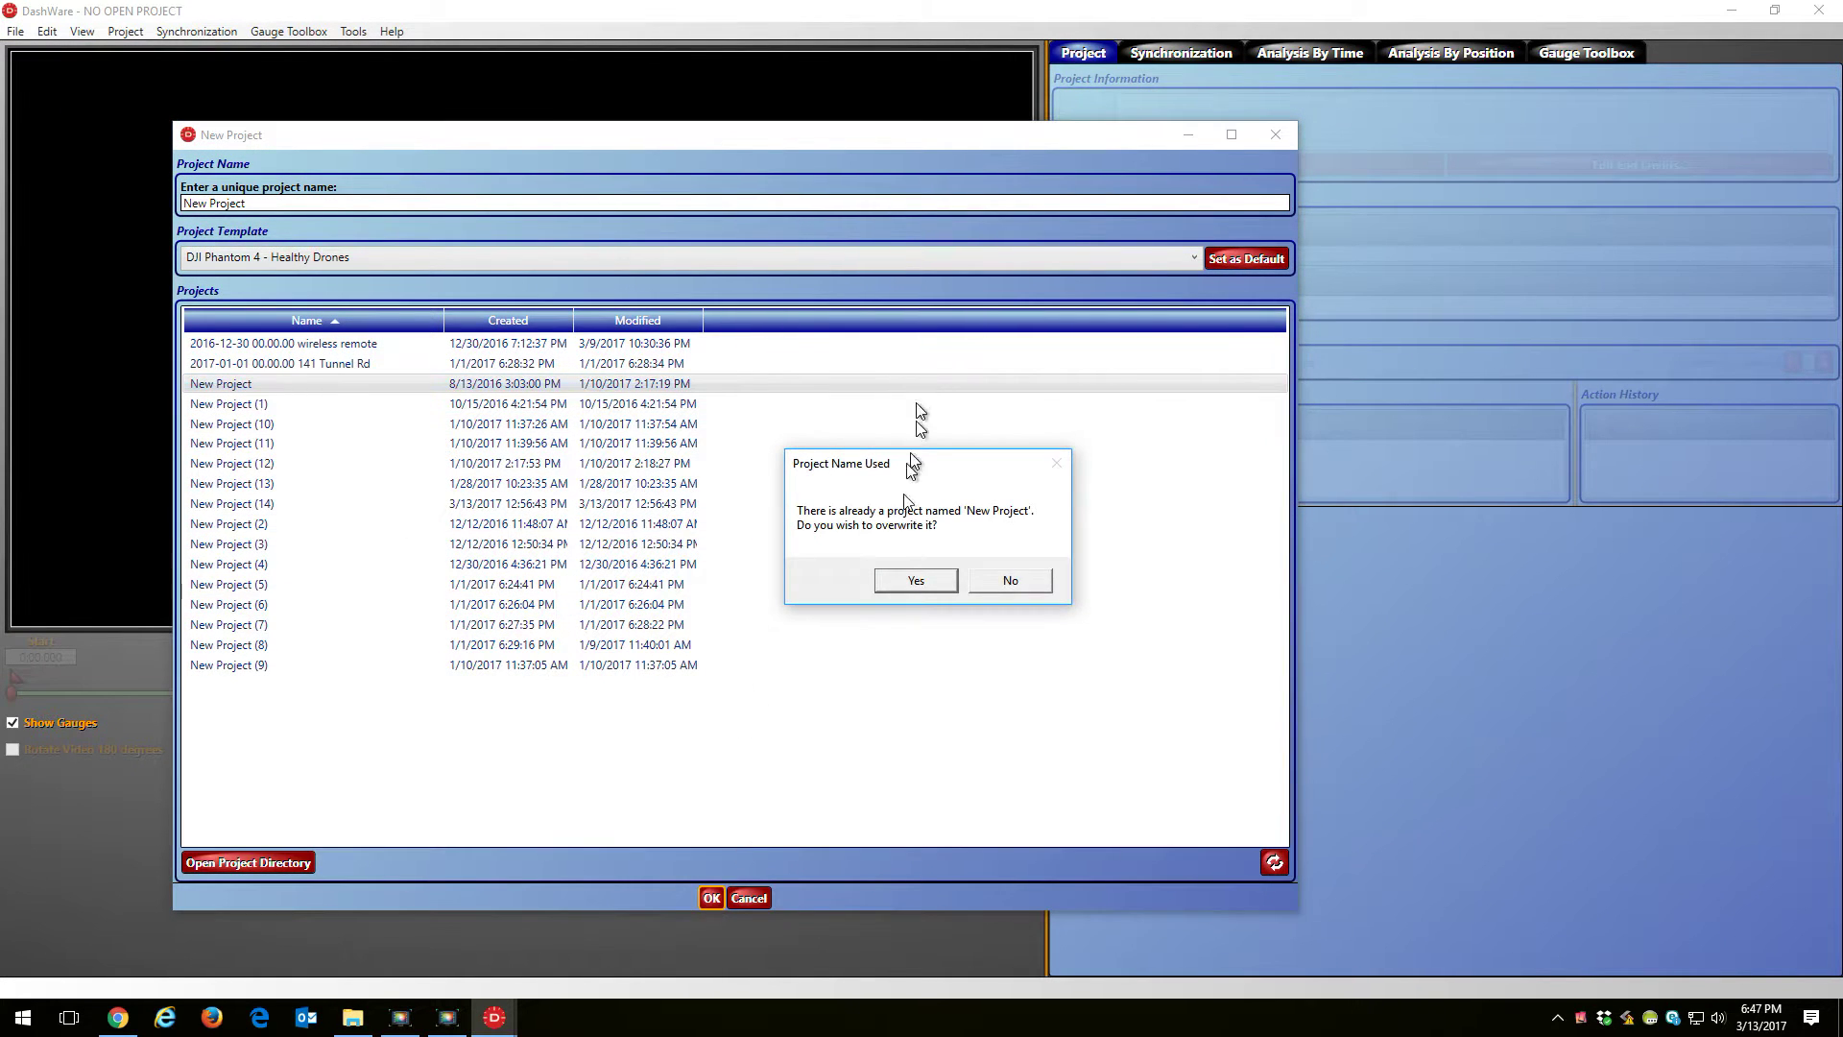
click(916, 592)
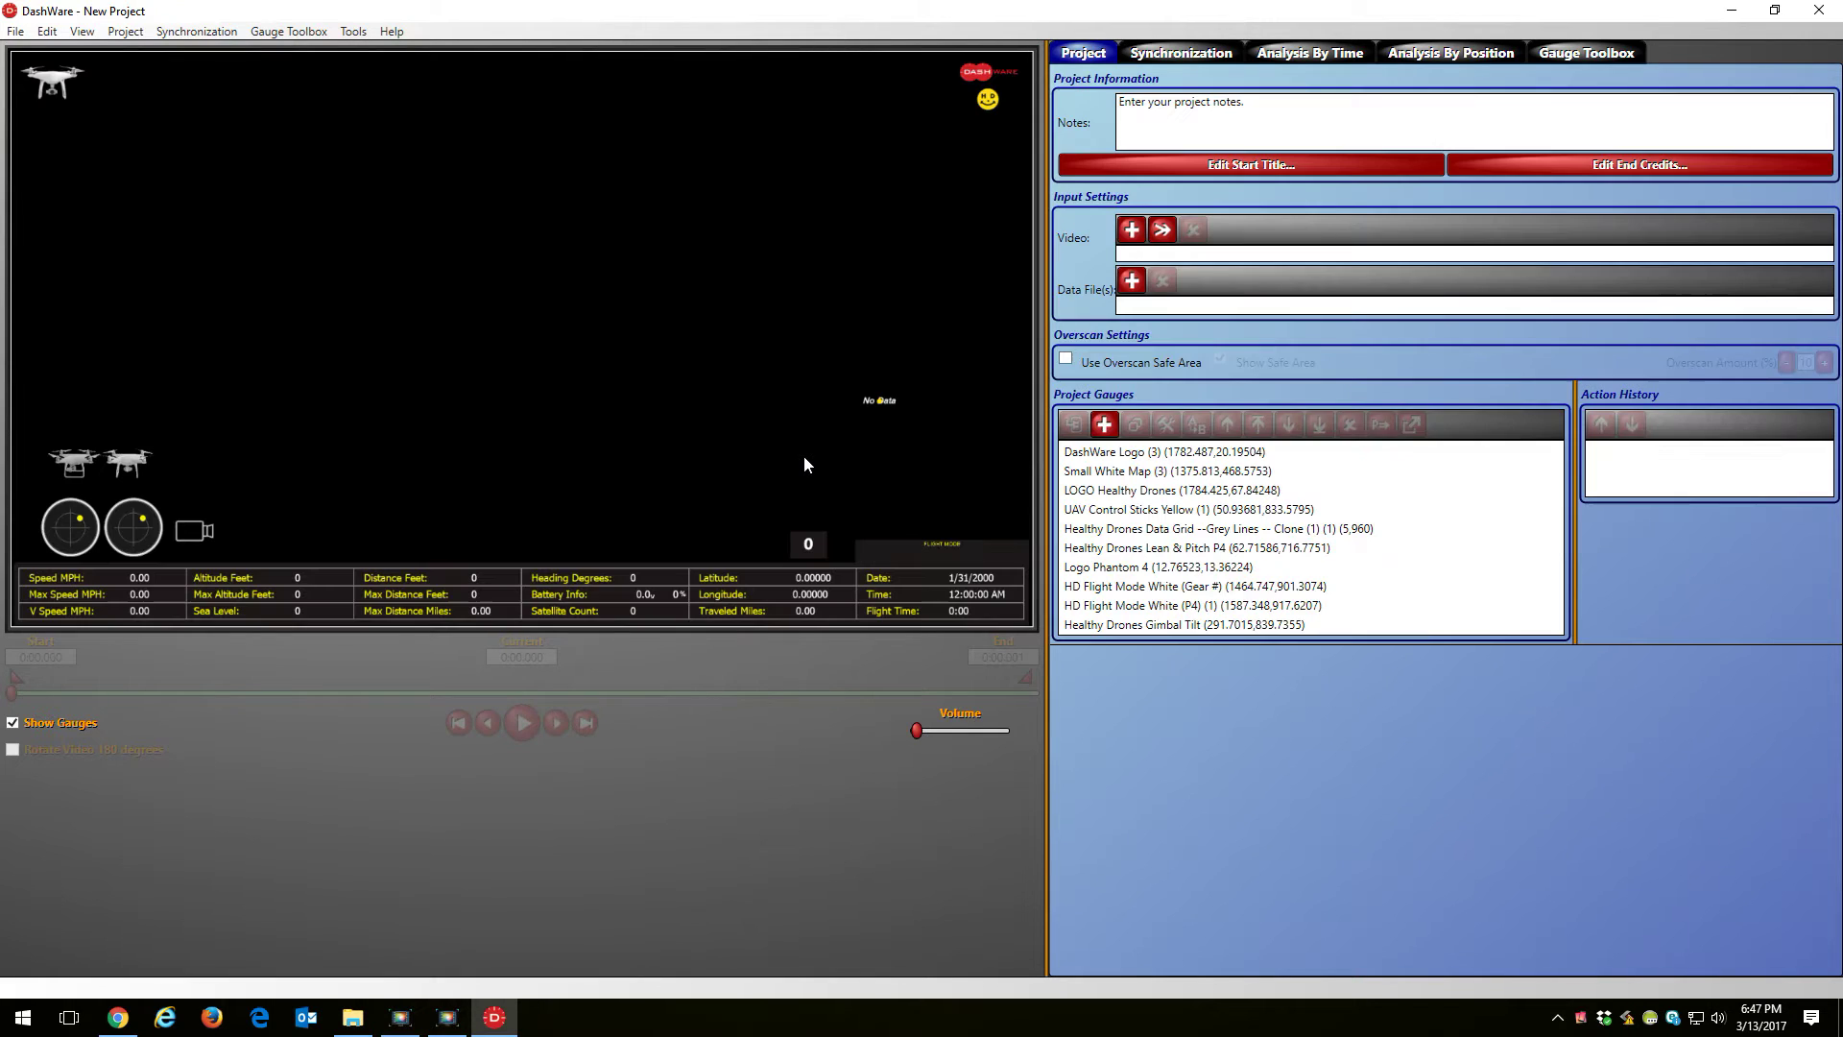
click(1132, 230)
drag(149, 172, 145, 411)
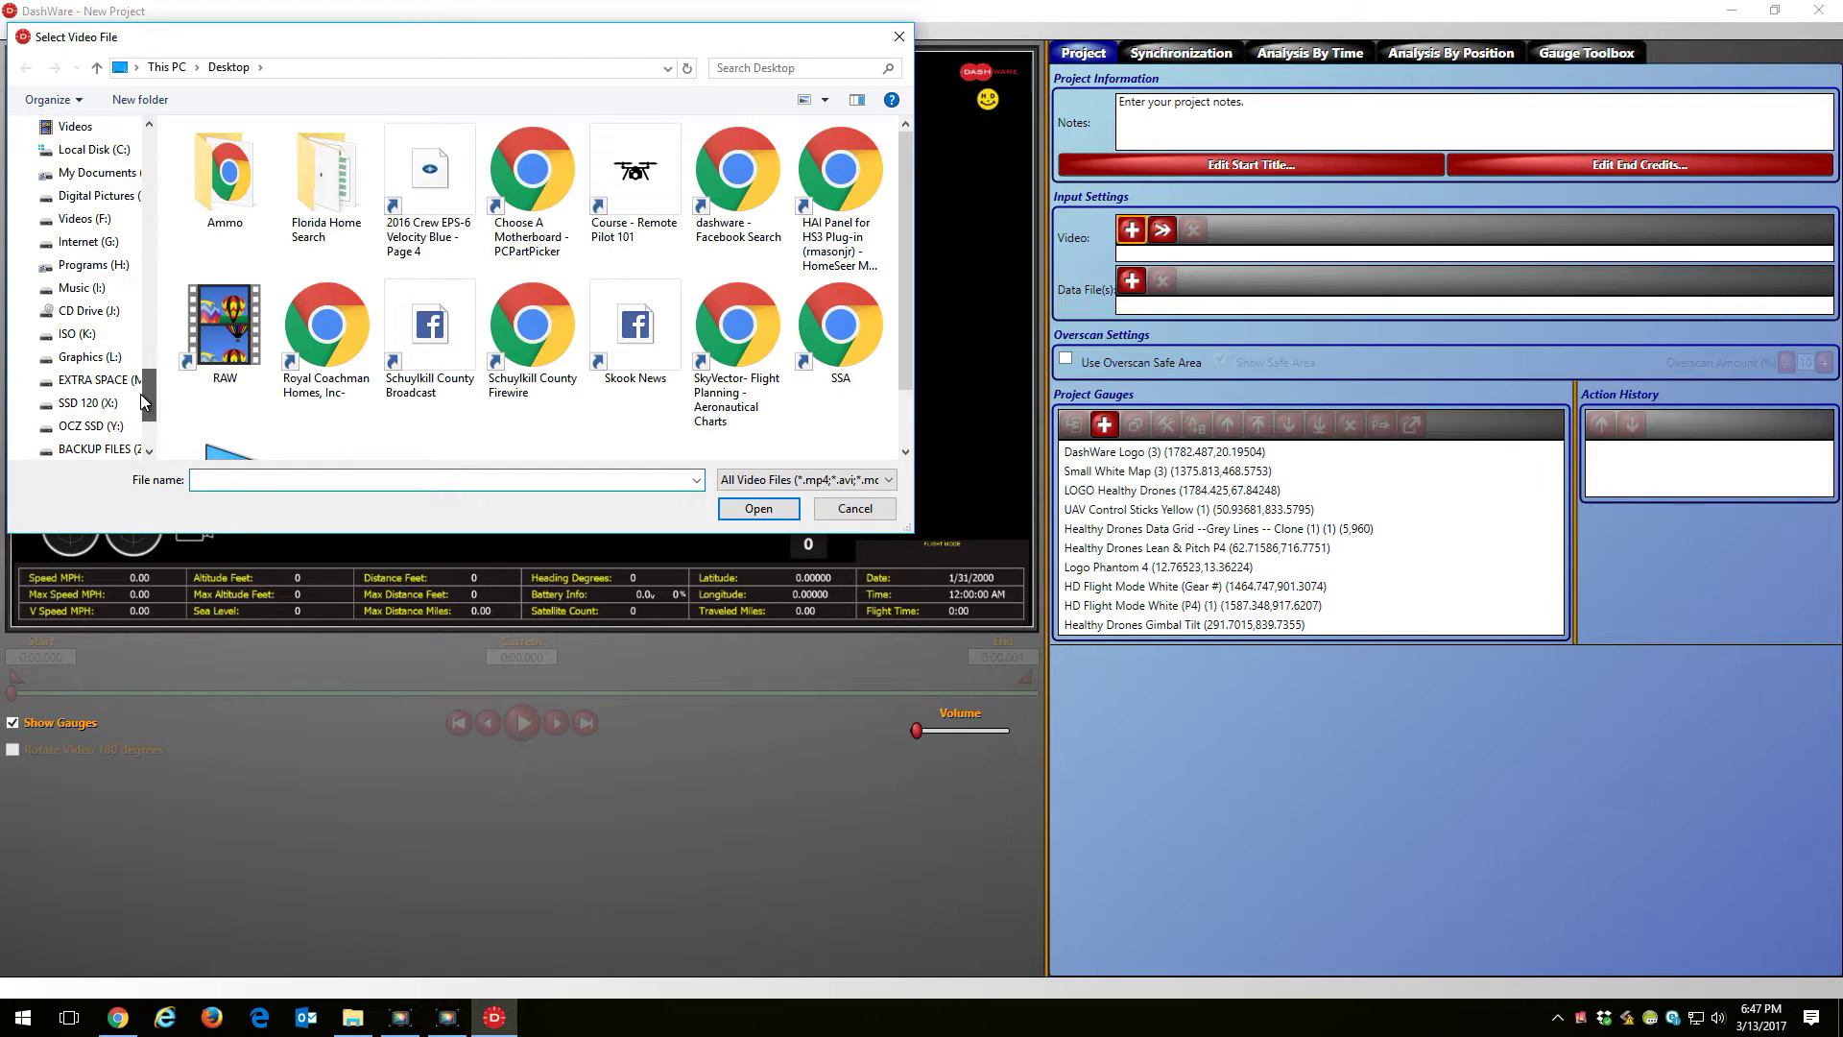
Load DJI_0180.MP4 from M:\Drone_Videos as the project's video.
click(93, 380)
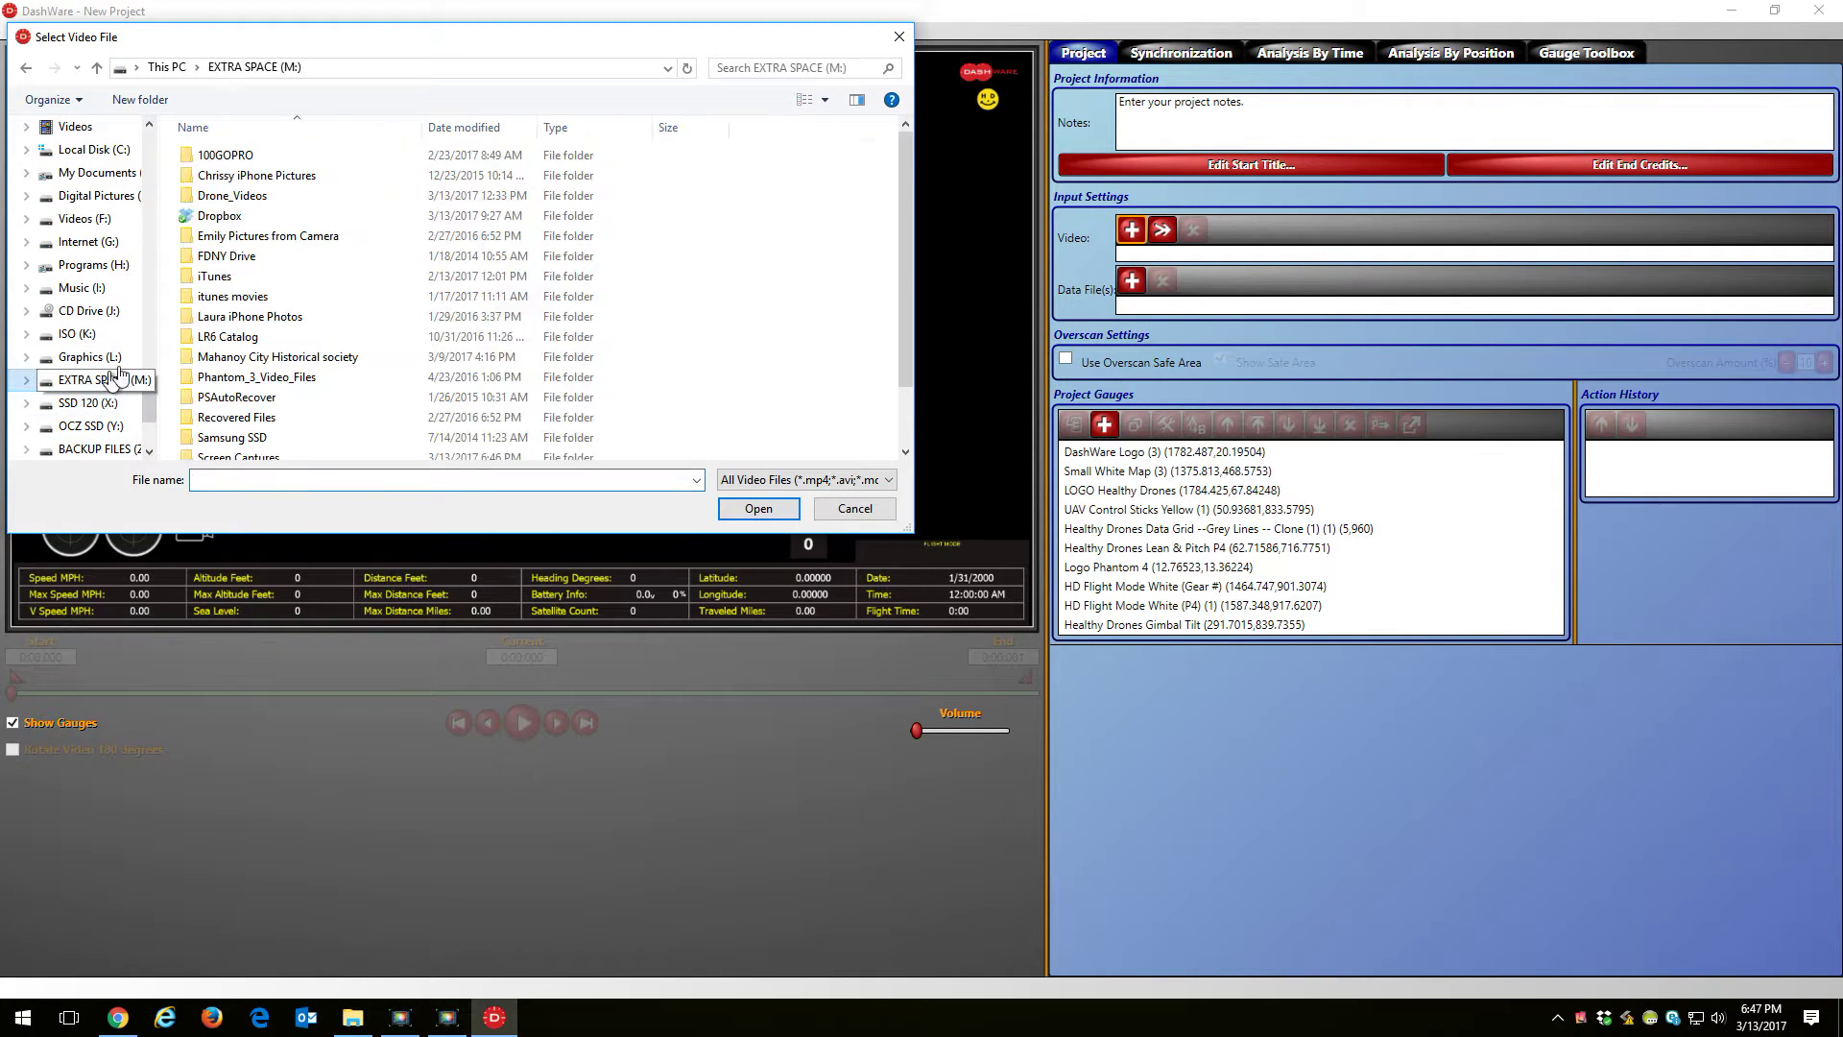
double_click(260, 202)
click(330, 187)
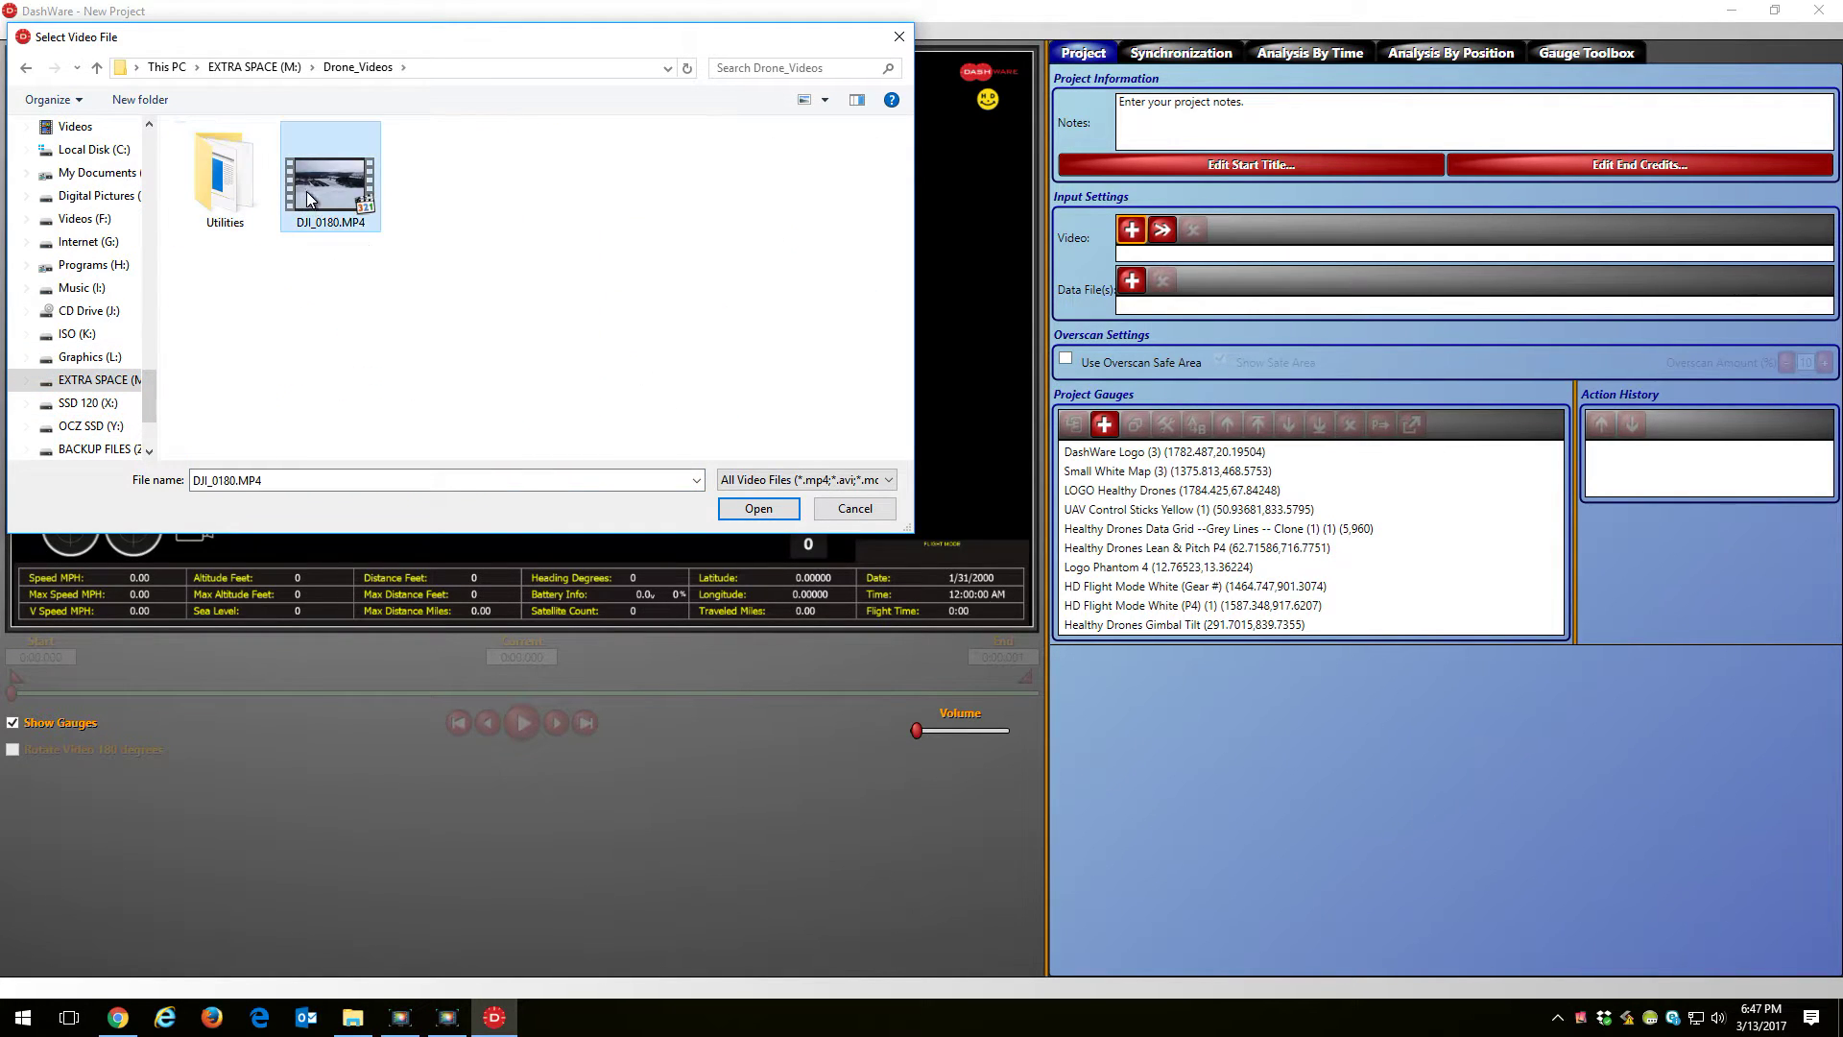
click(761, 510)
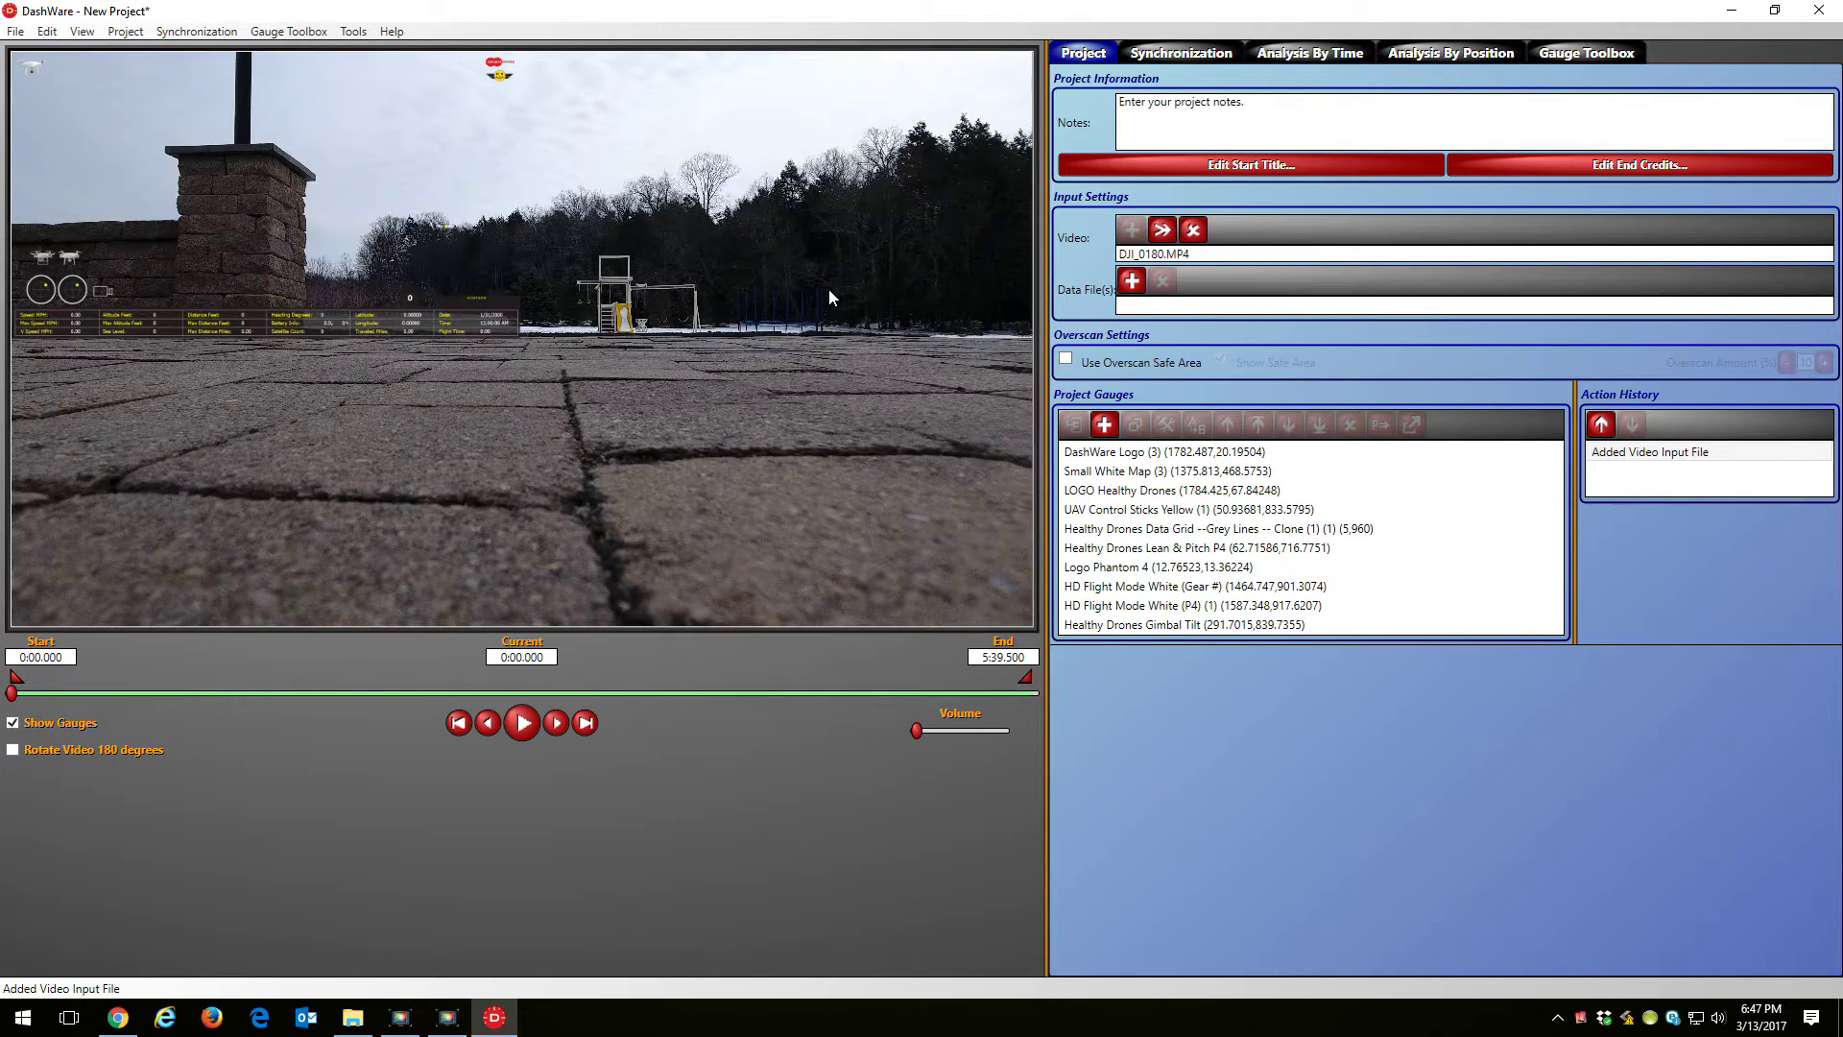
Select the template gauges, enlarge them across the video frame, and shift them down-right.
drag(627, 406, 21, 58)
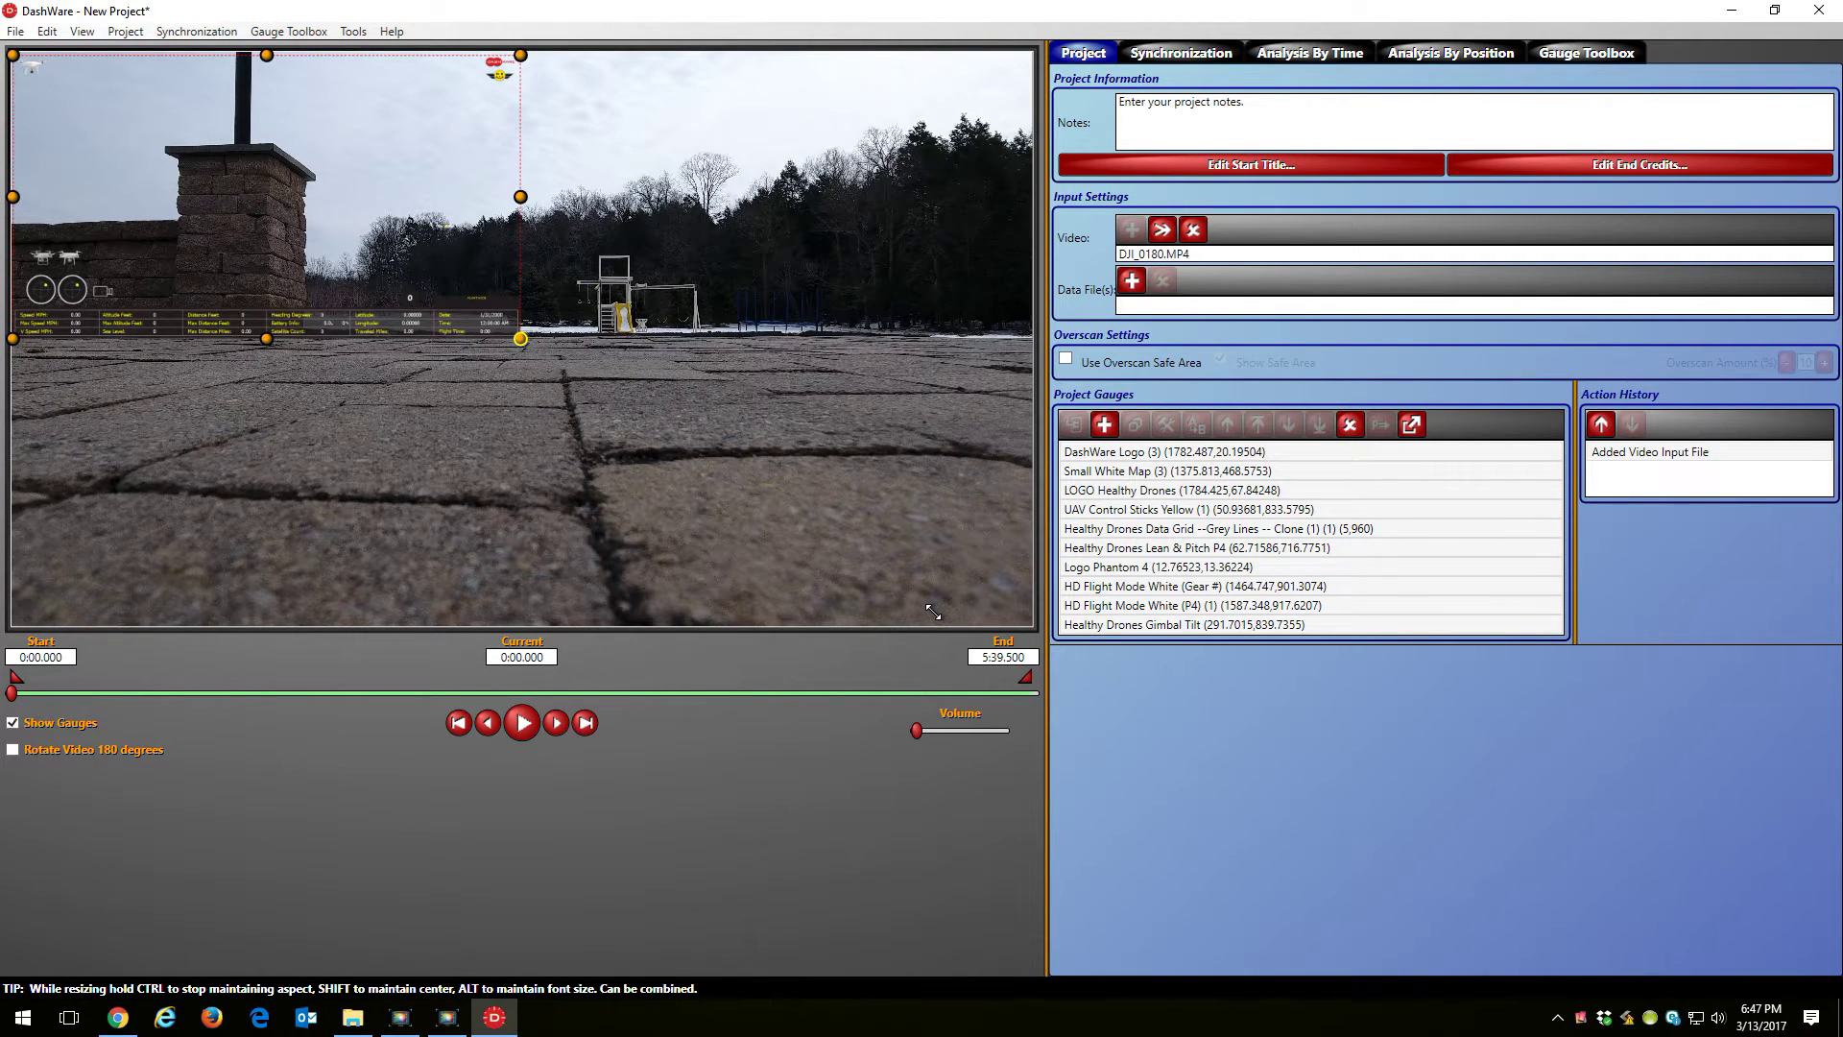
drag(933, 609, 933, 612)
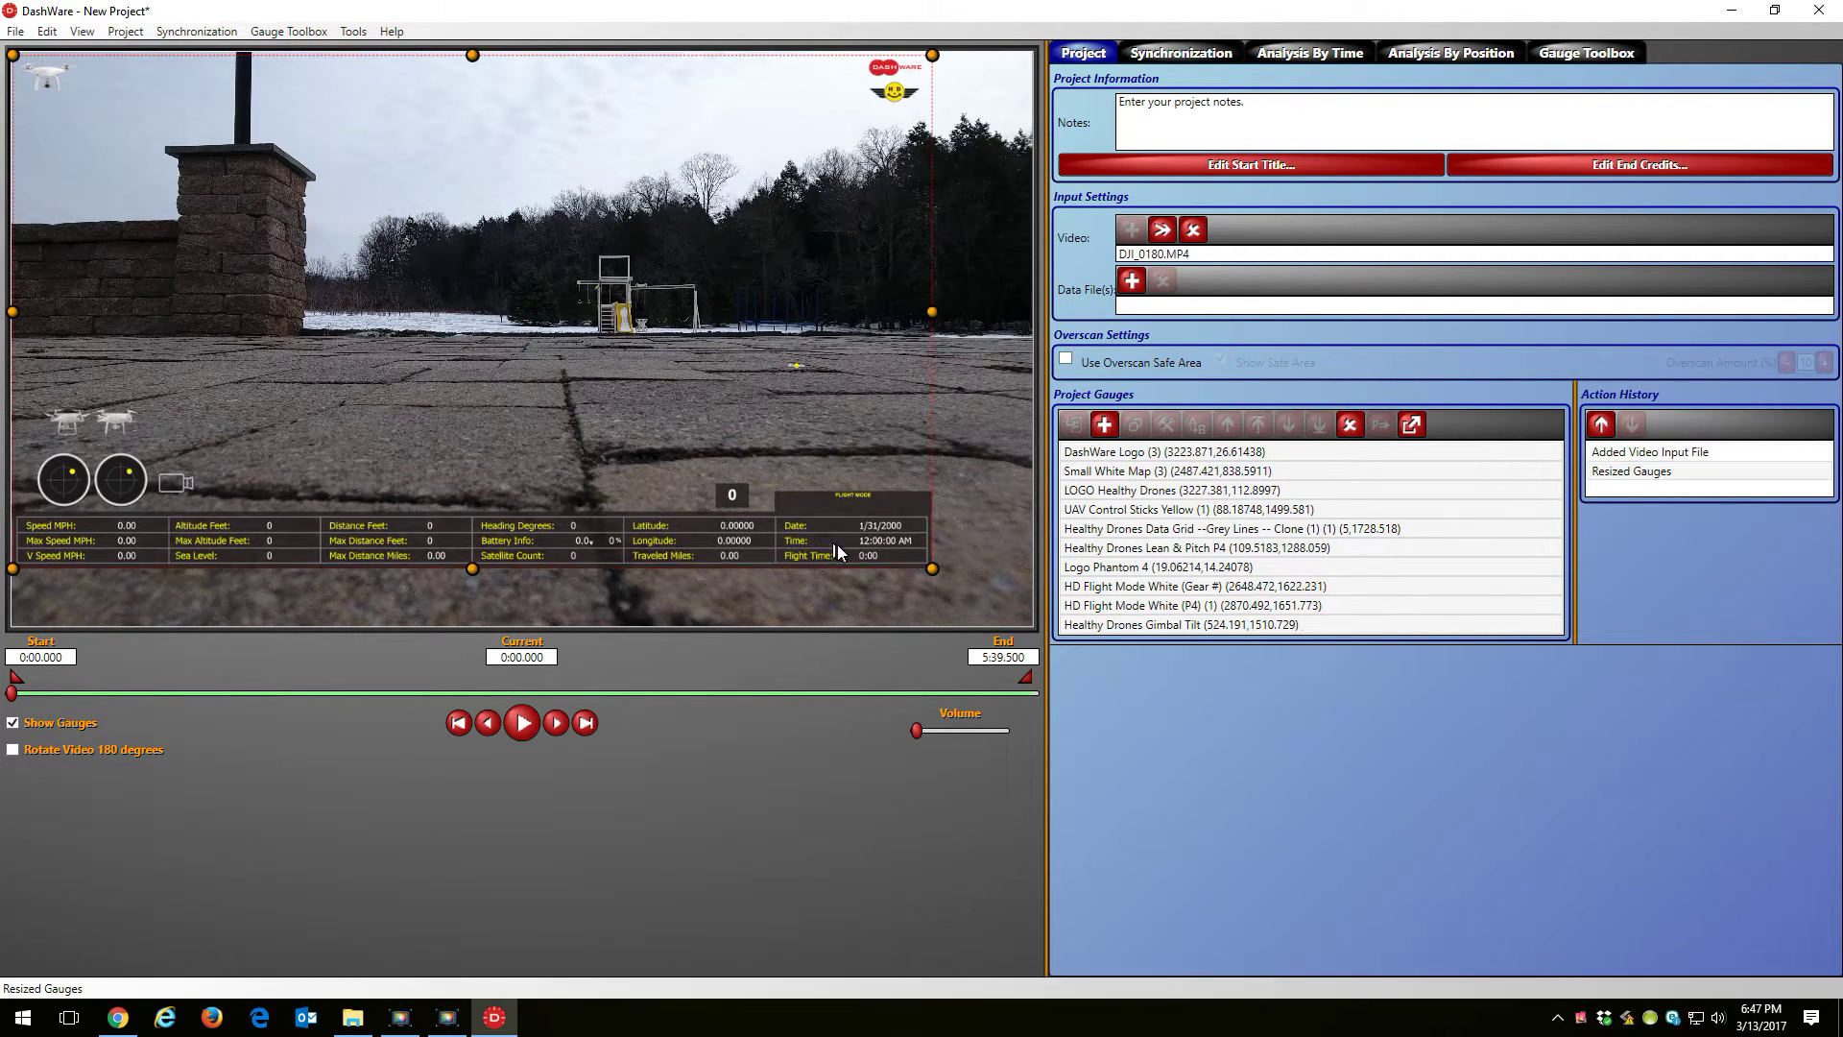
drag(815, 533, 889, 561)
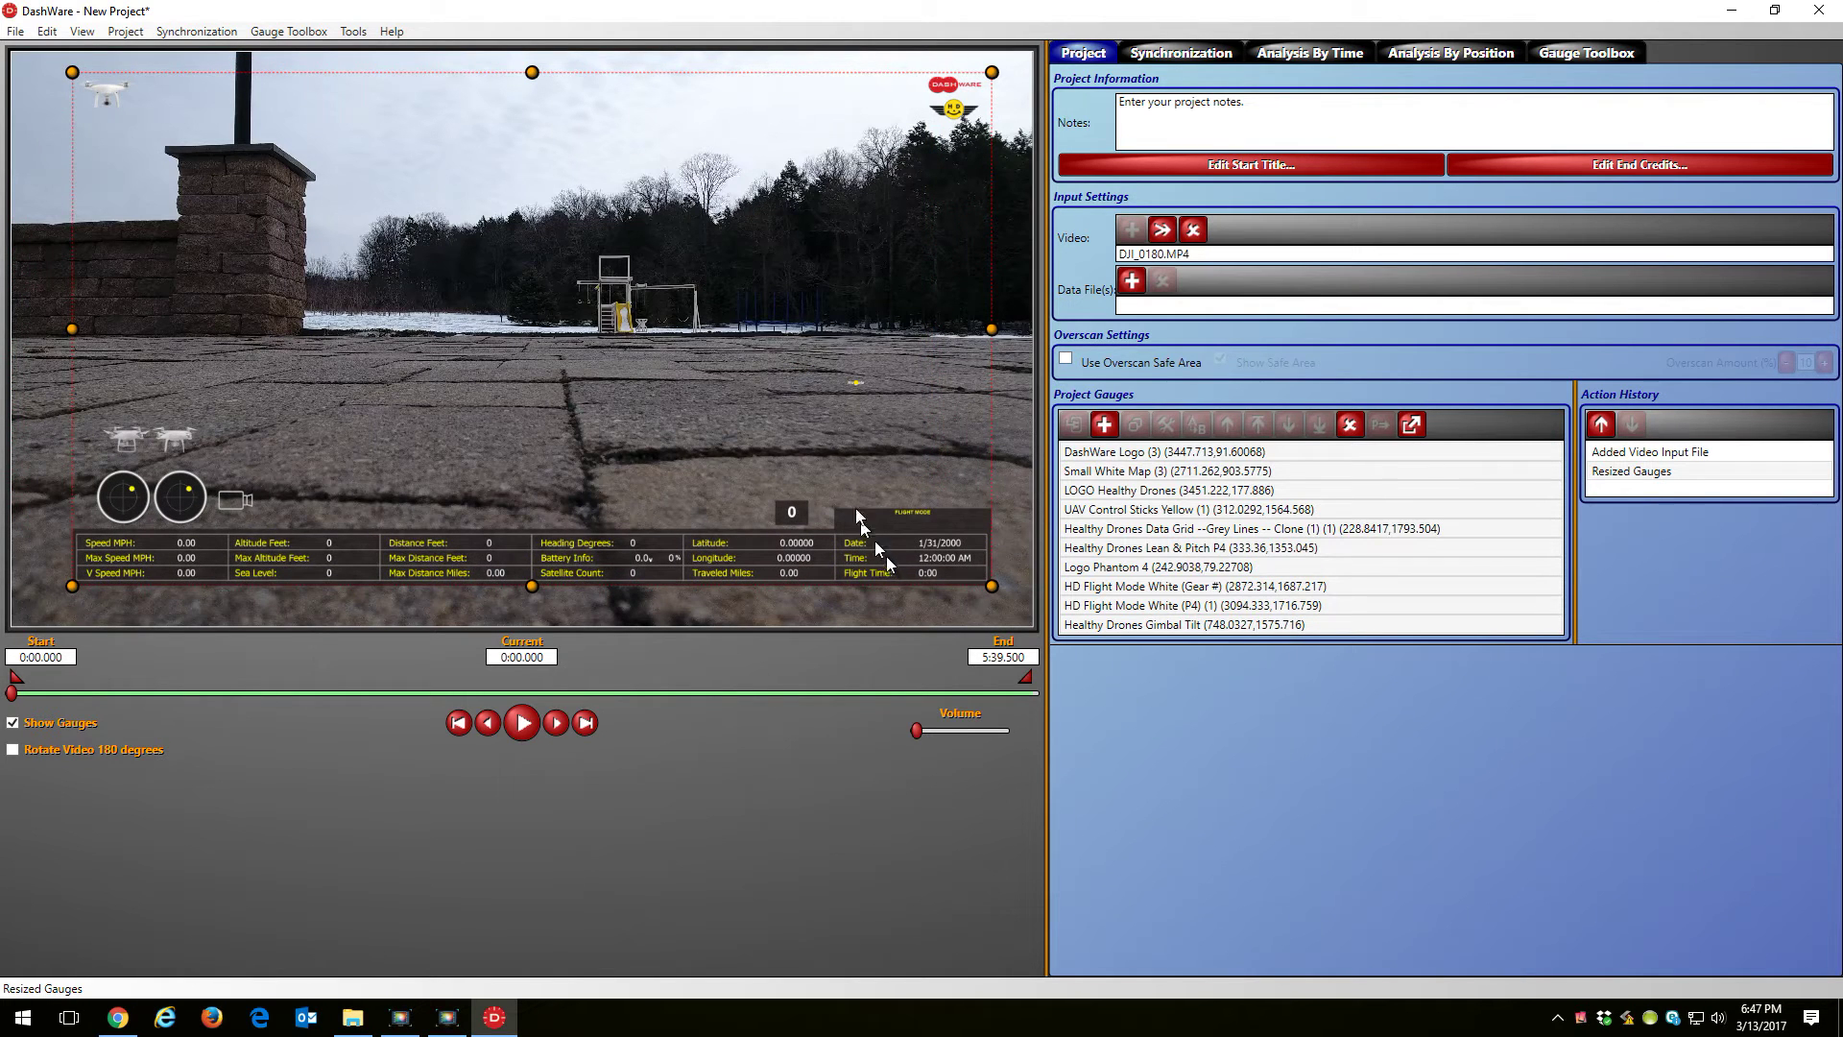
click(1130, 282)
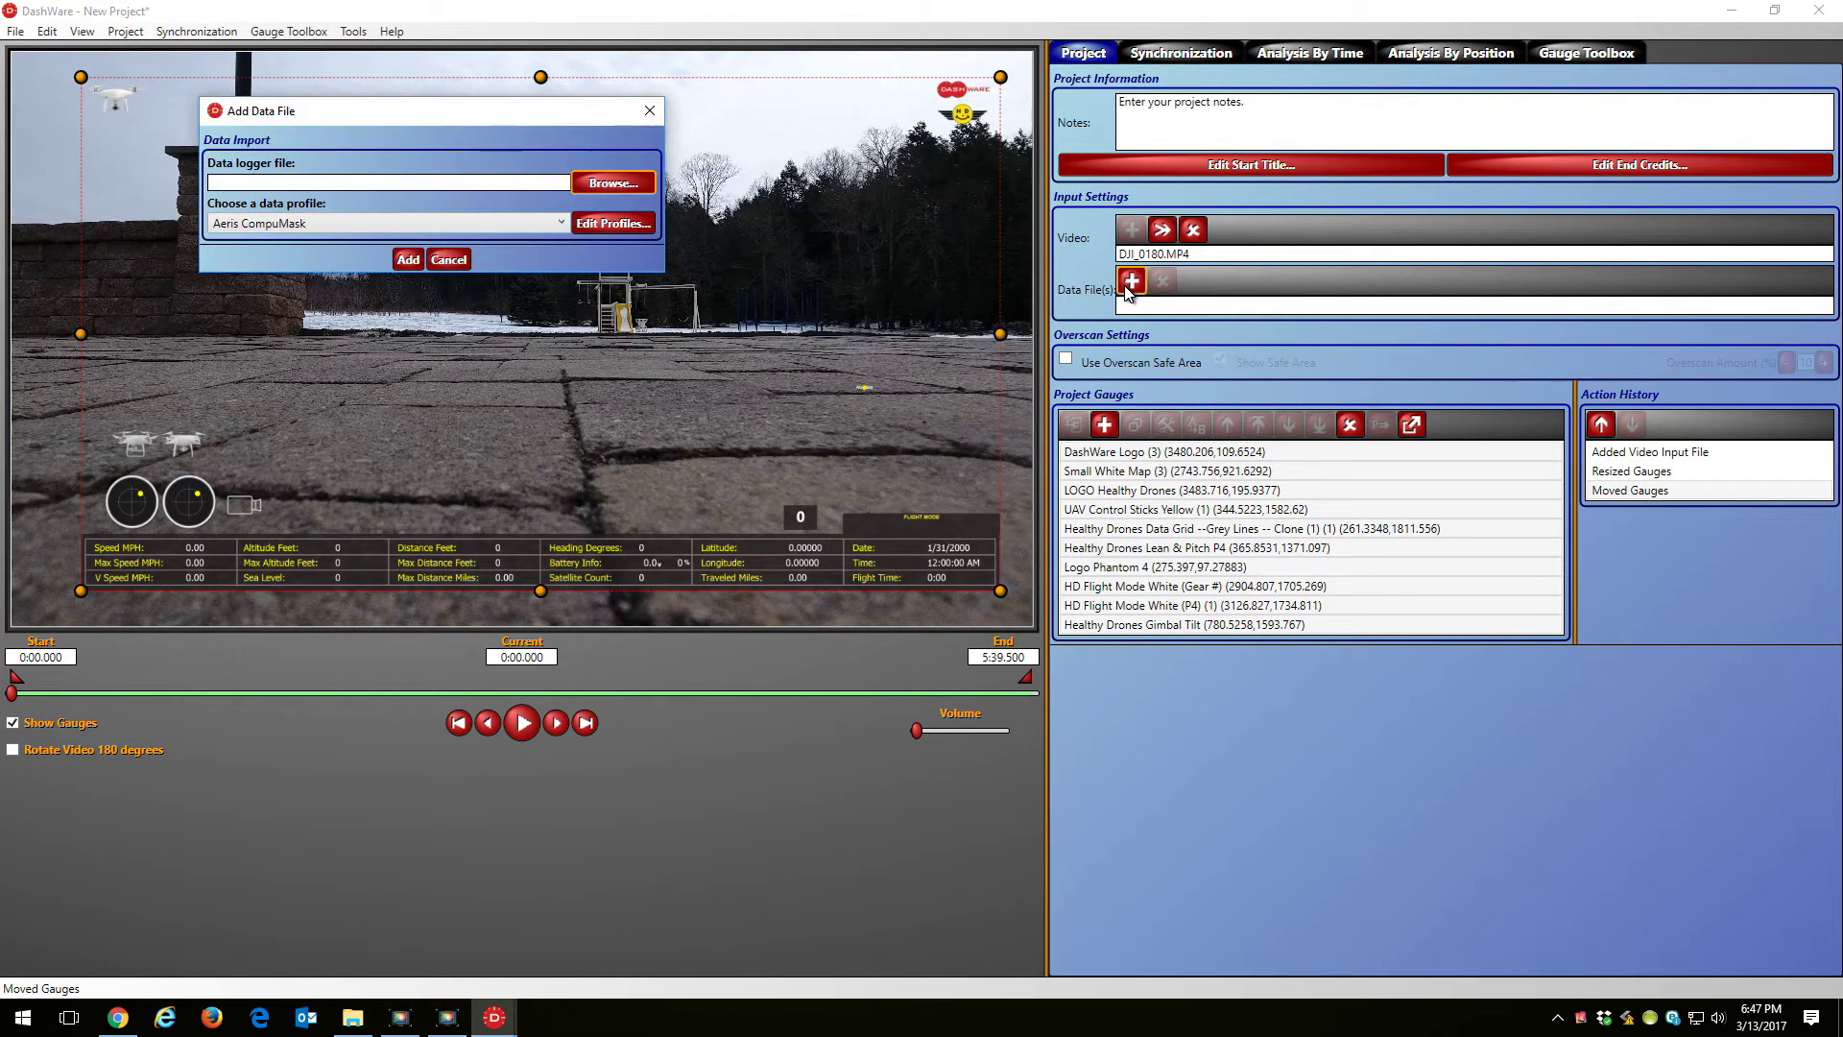
Attach the Desktop flight log 2017-03-13_12-16-12_Standard.csv as the project's data file.
click(611, 183)
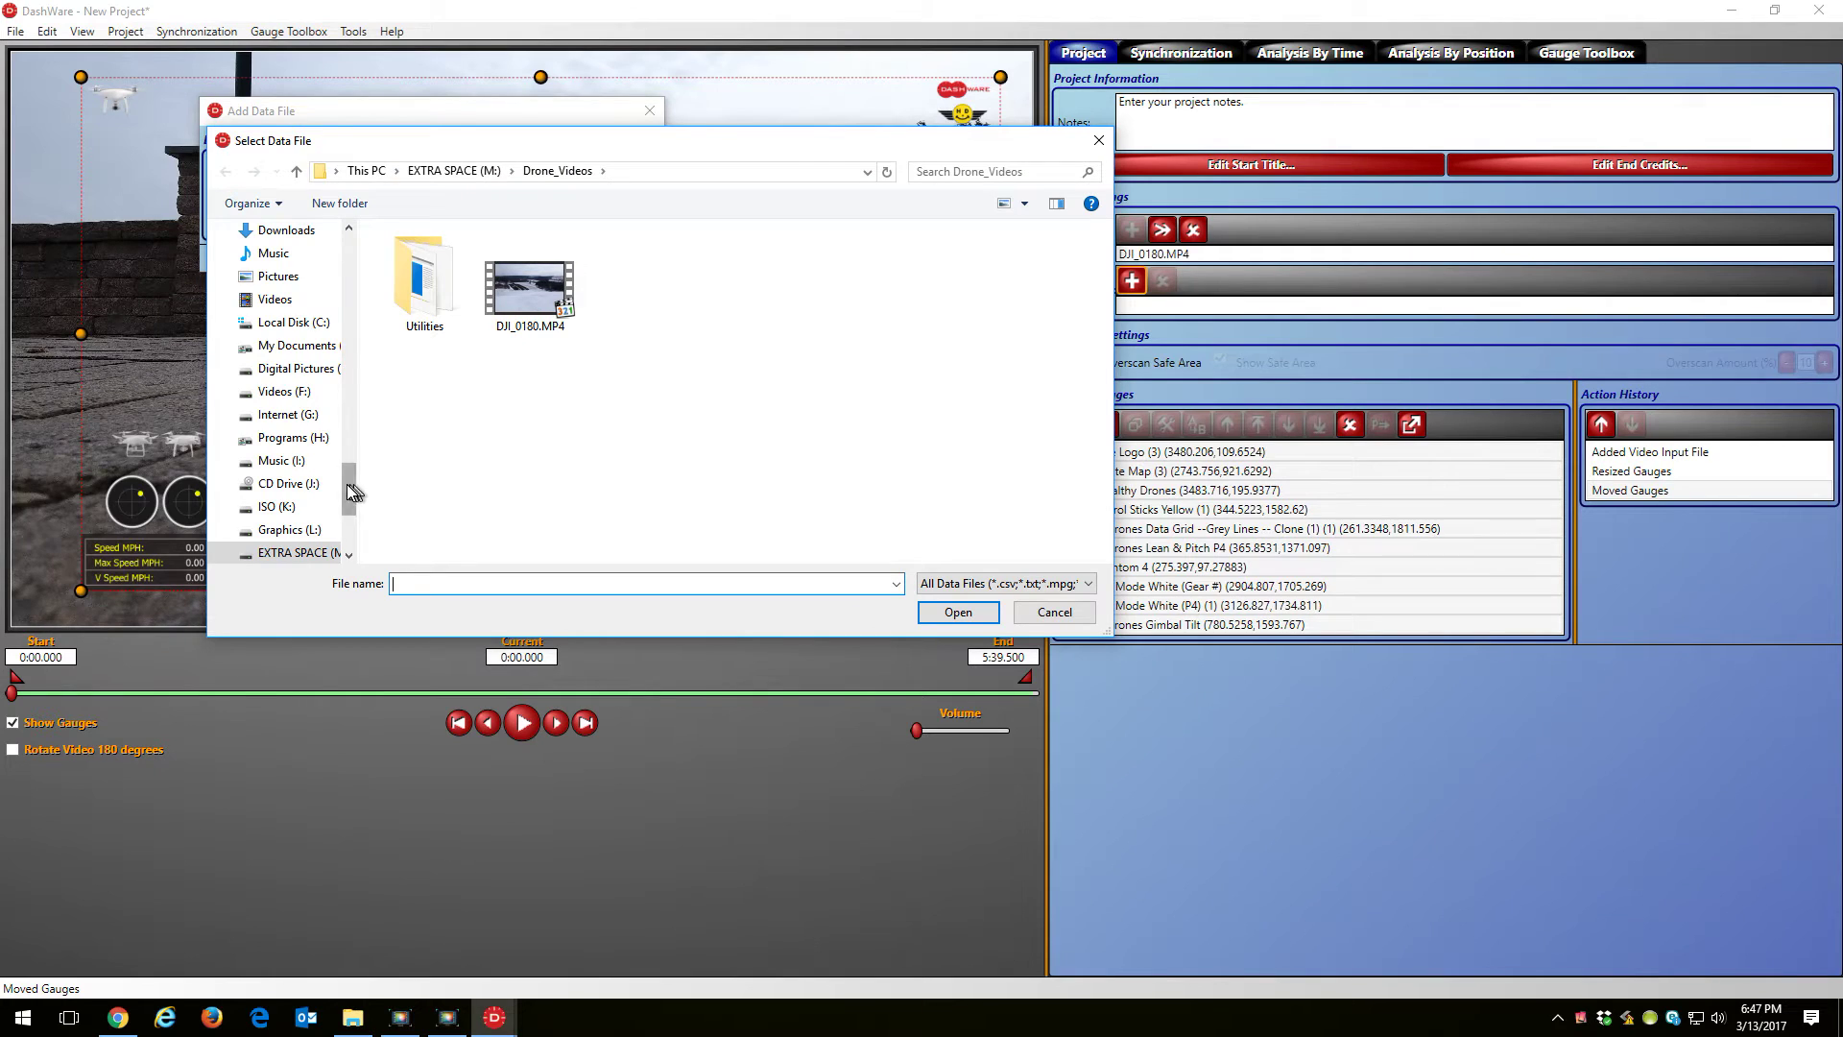
drag(350, 490, 351, 245)
click(278, 270)
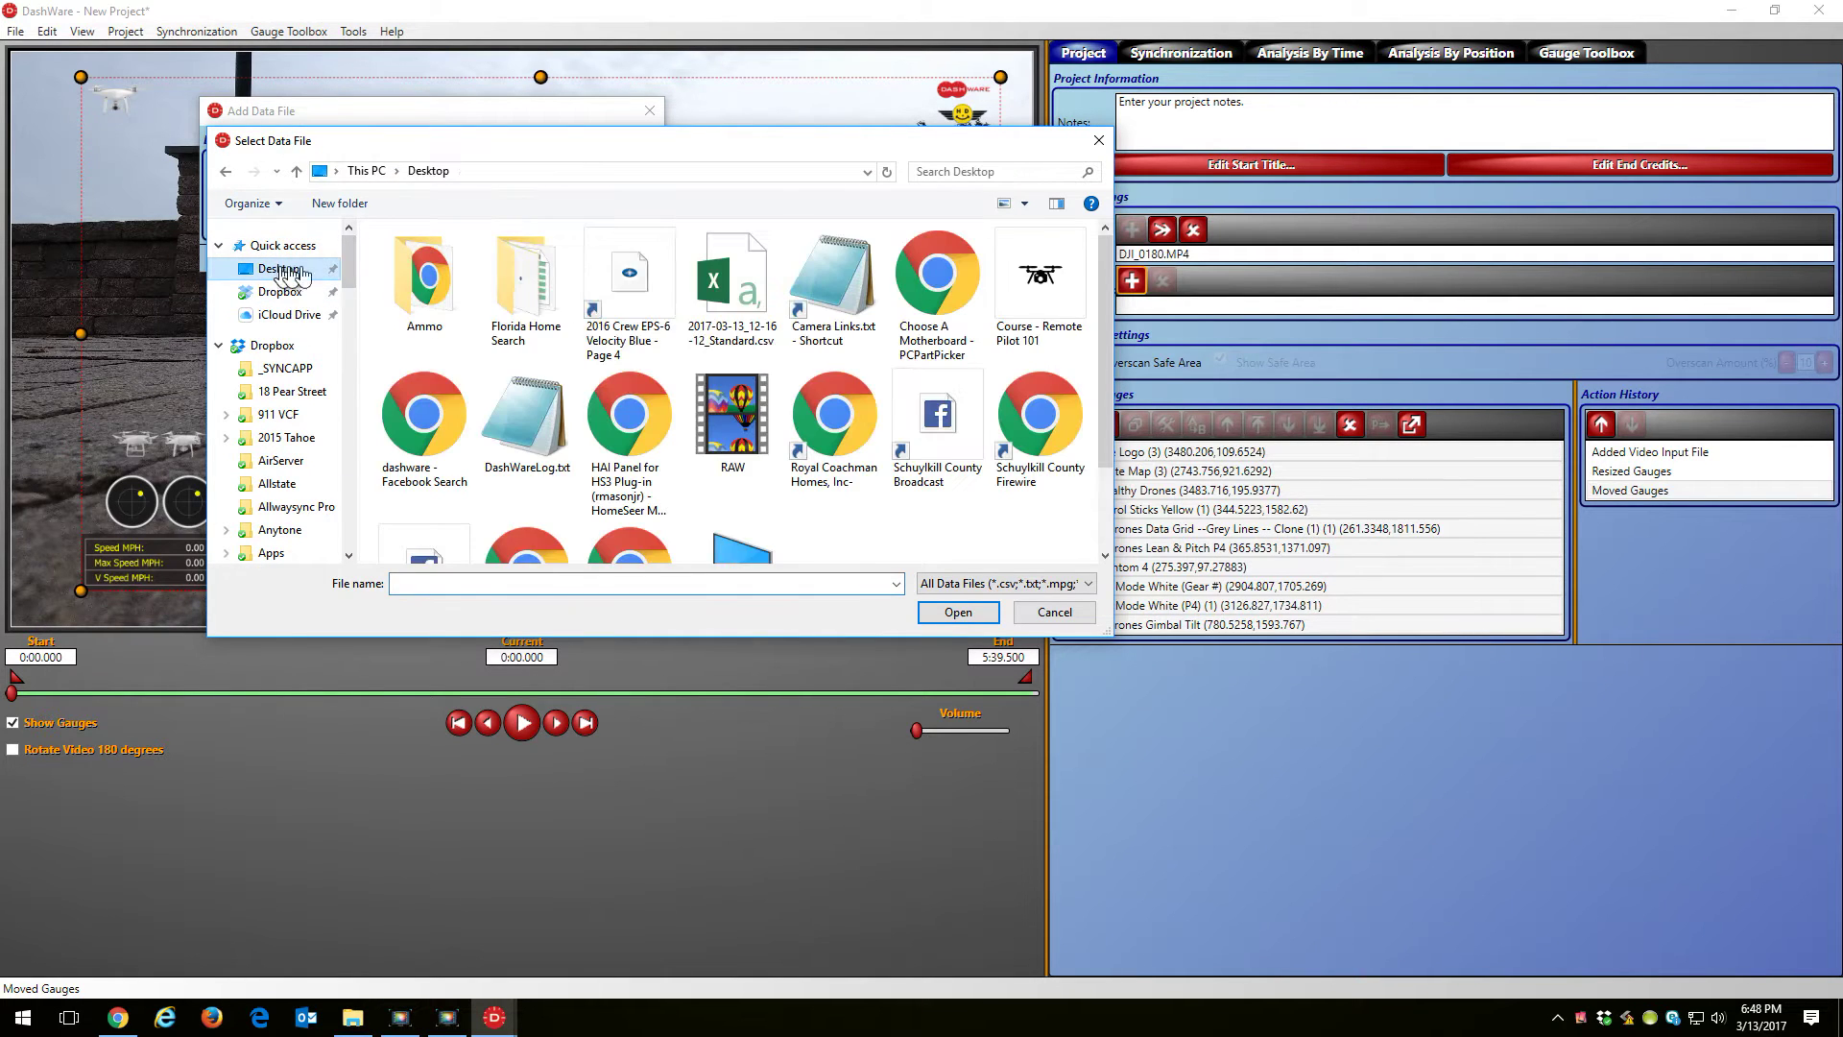
click(732, 288)
click(957, 612)
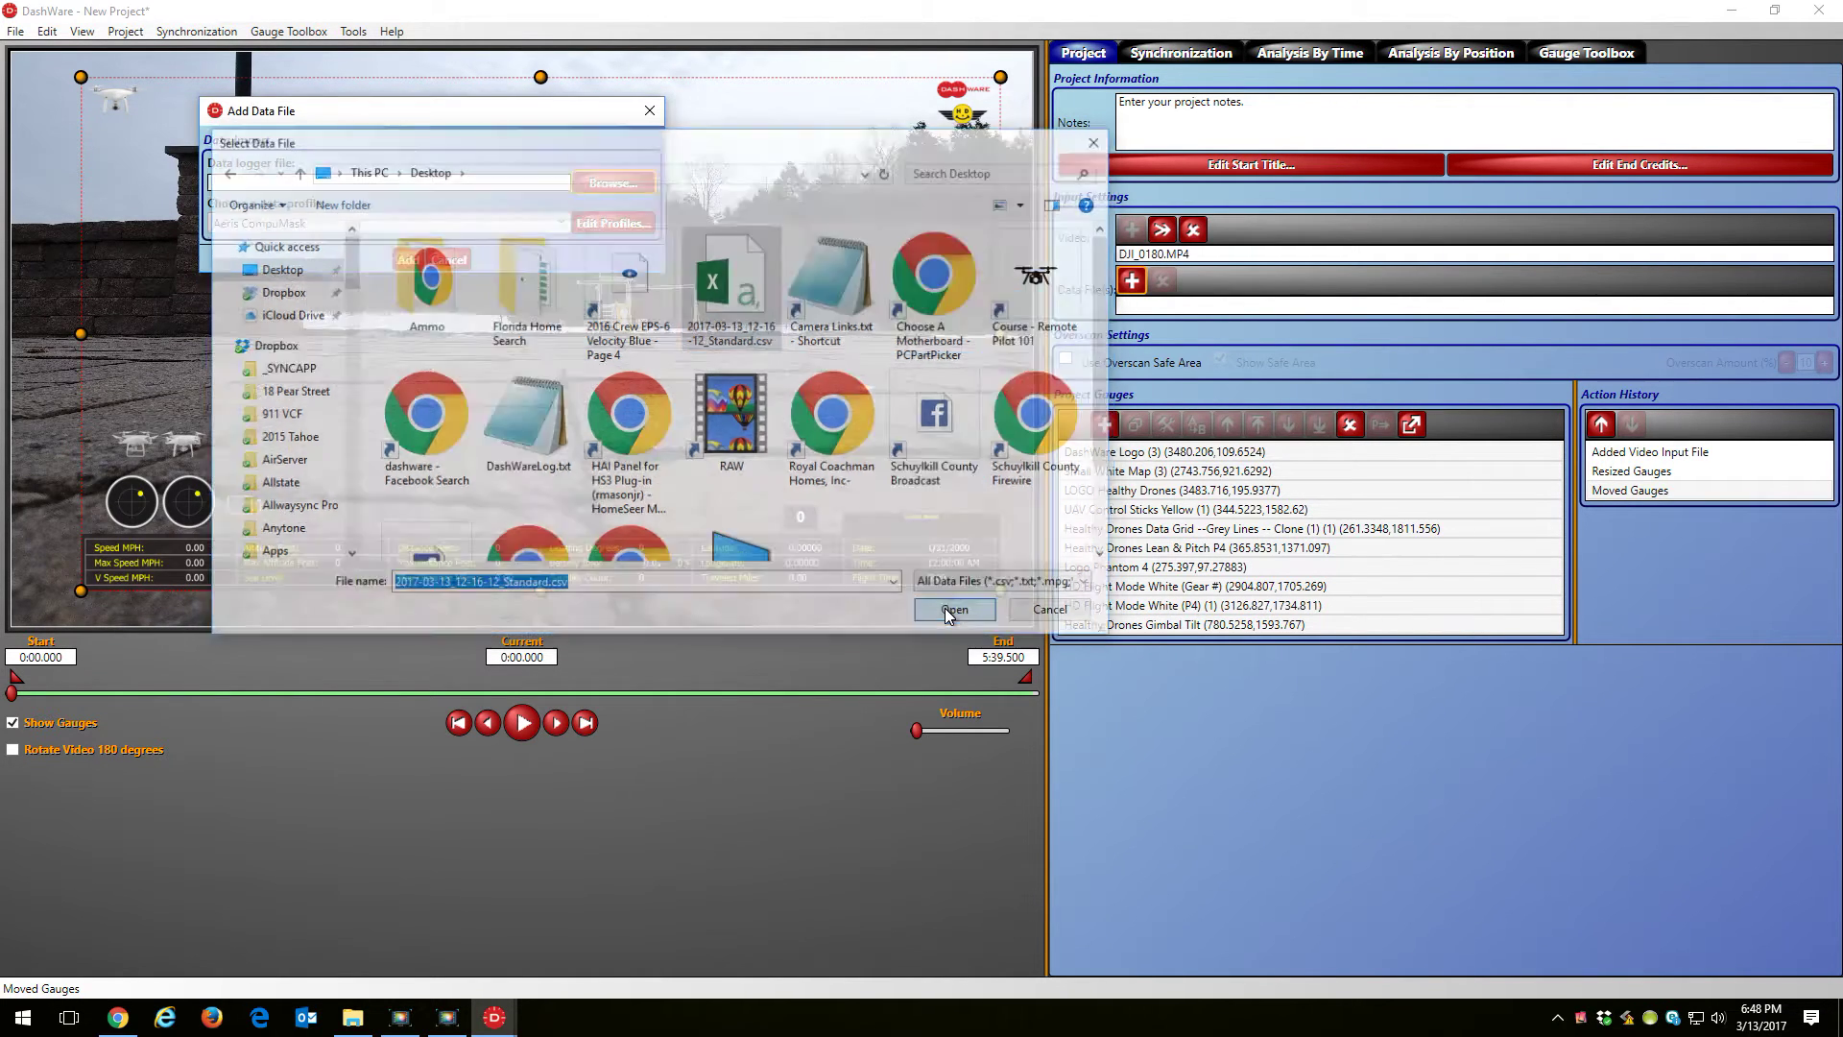
click(605, 172)
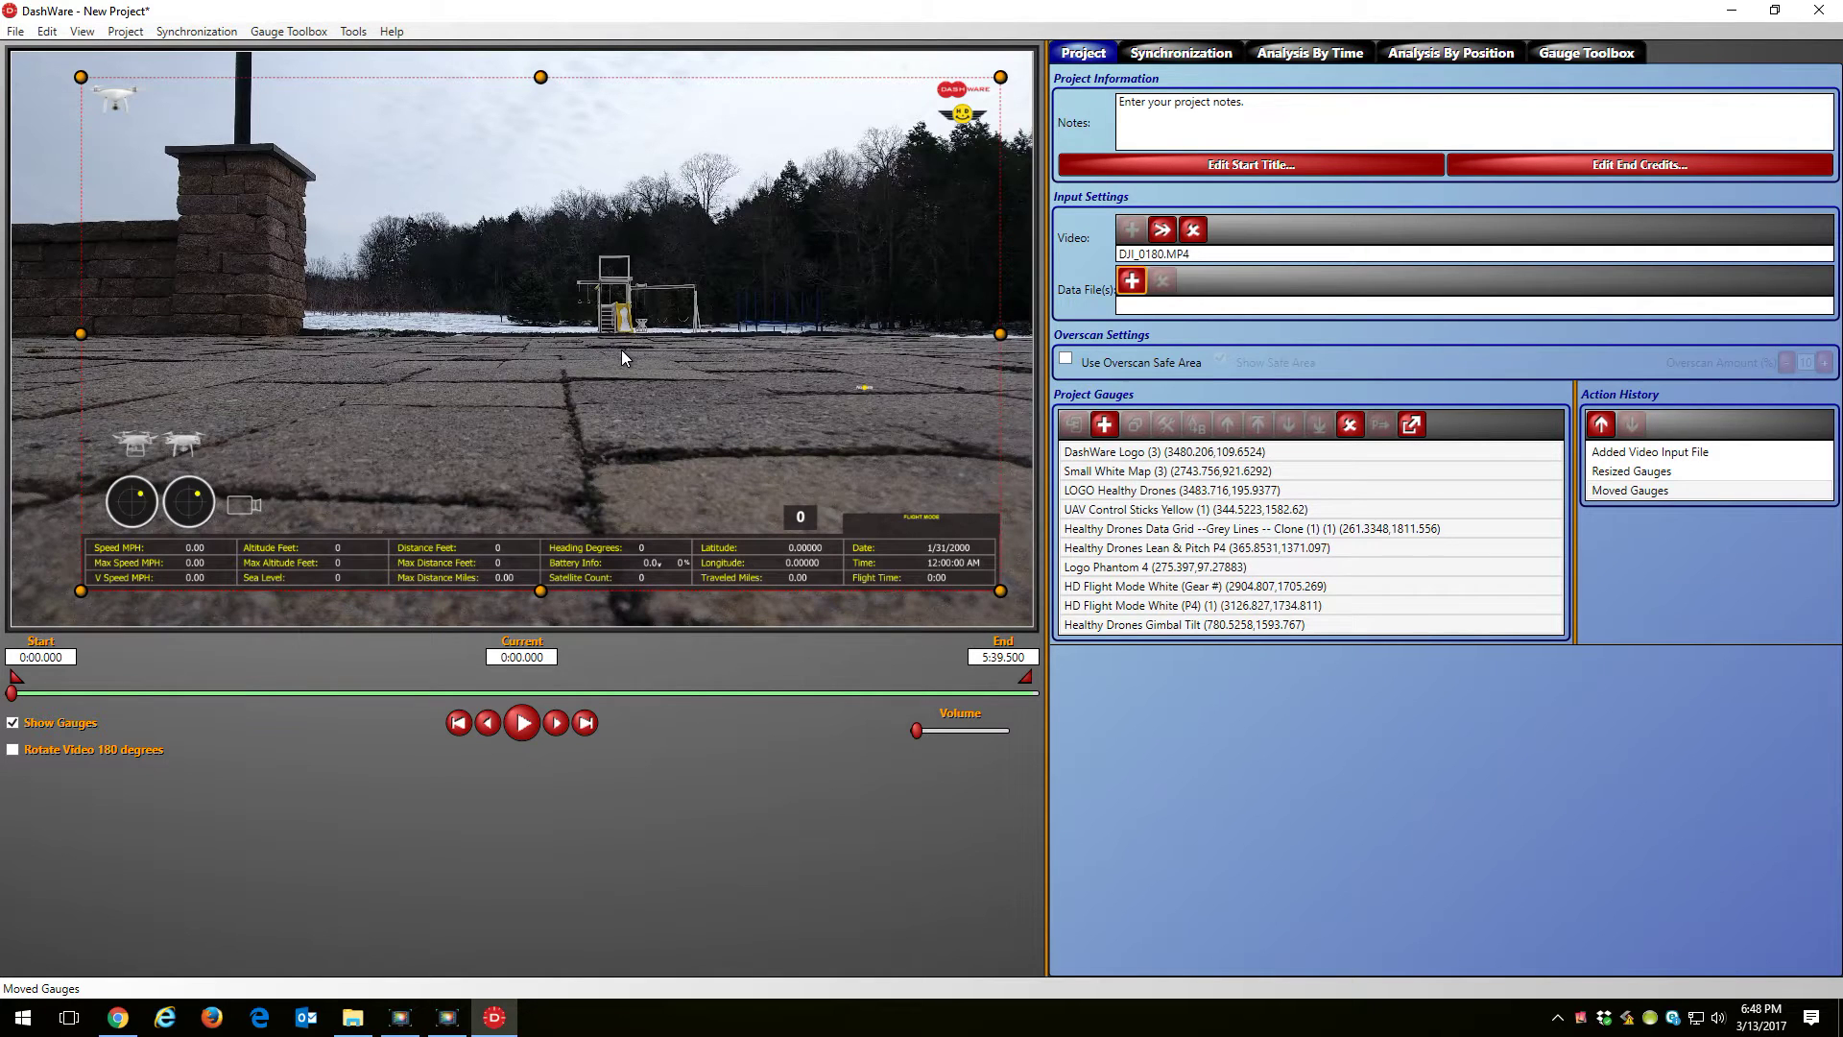
click(1181, 54)
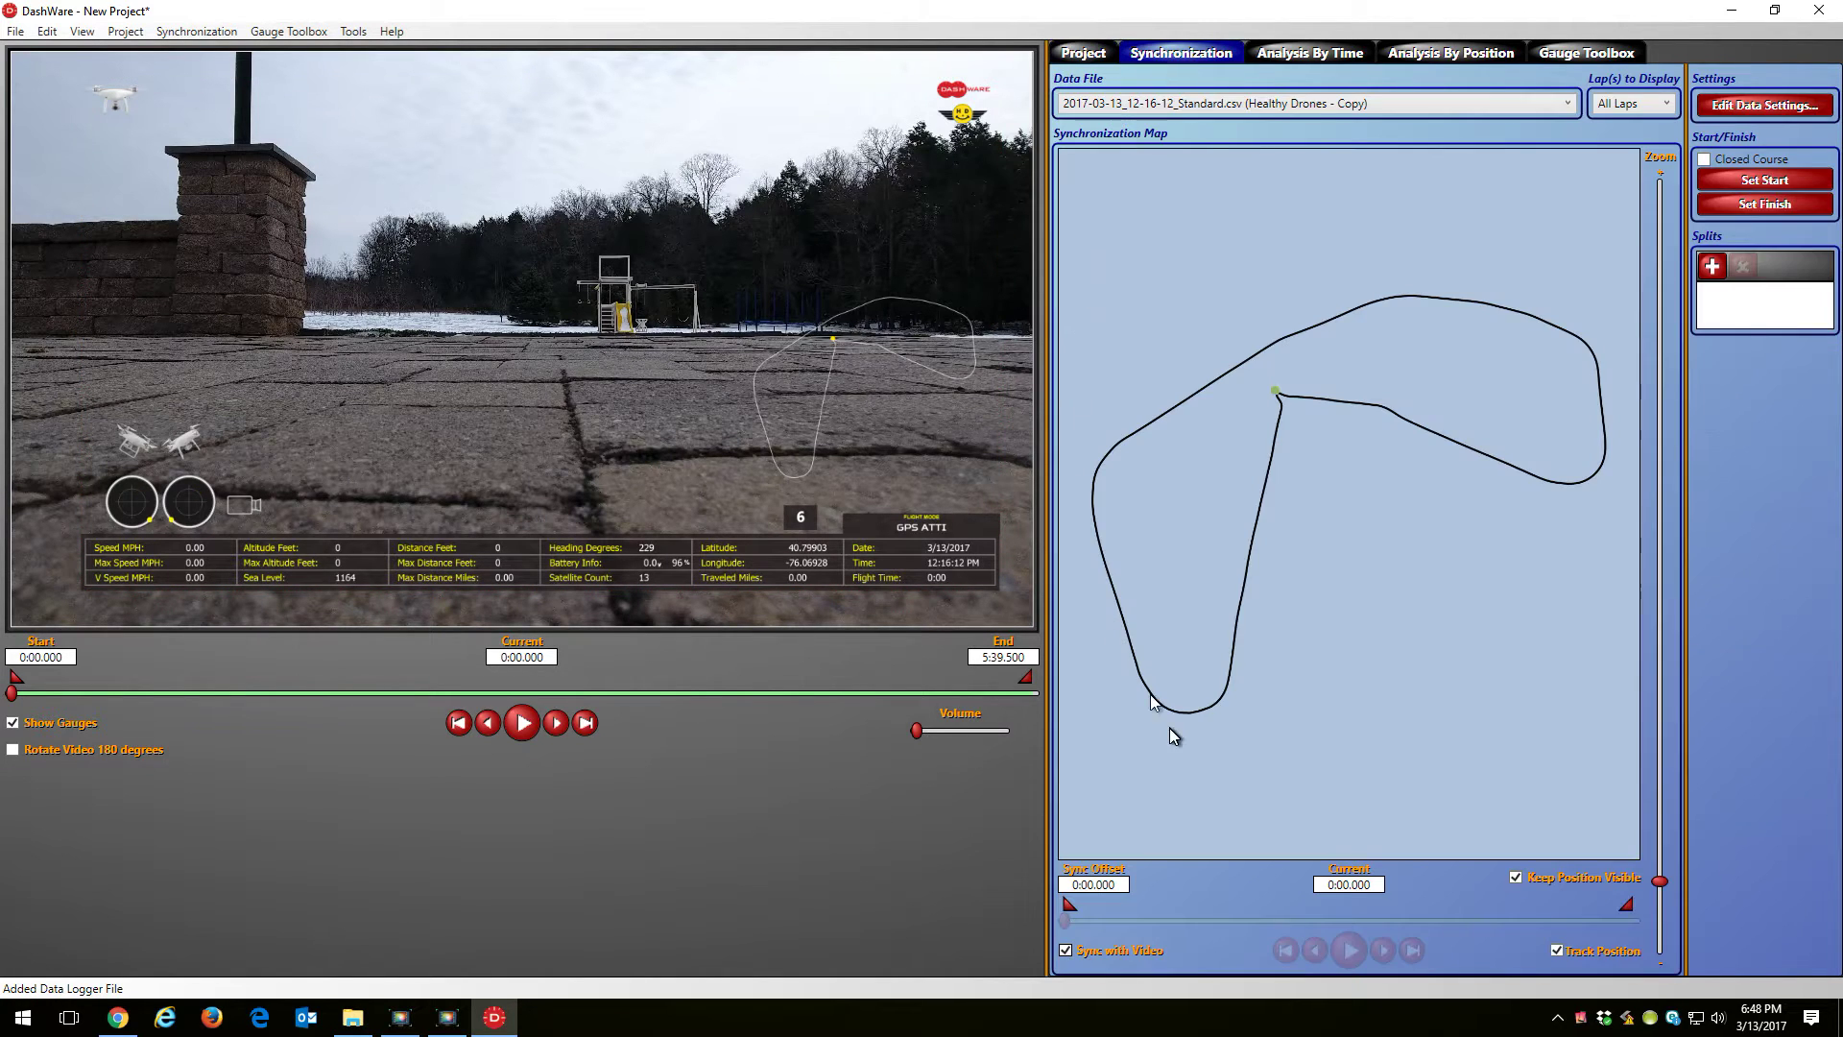
Trim the clip to run from 1:18.522 to 1:44.252 and play the trimmed section.
click(20, 679)
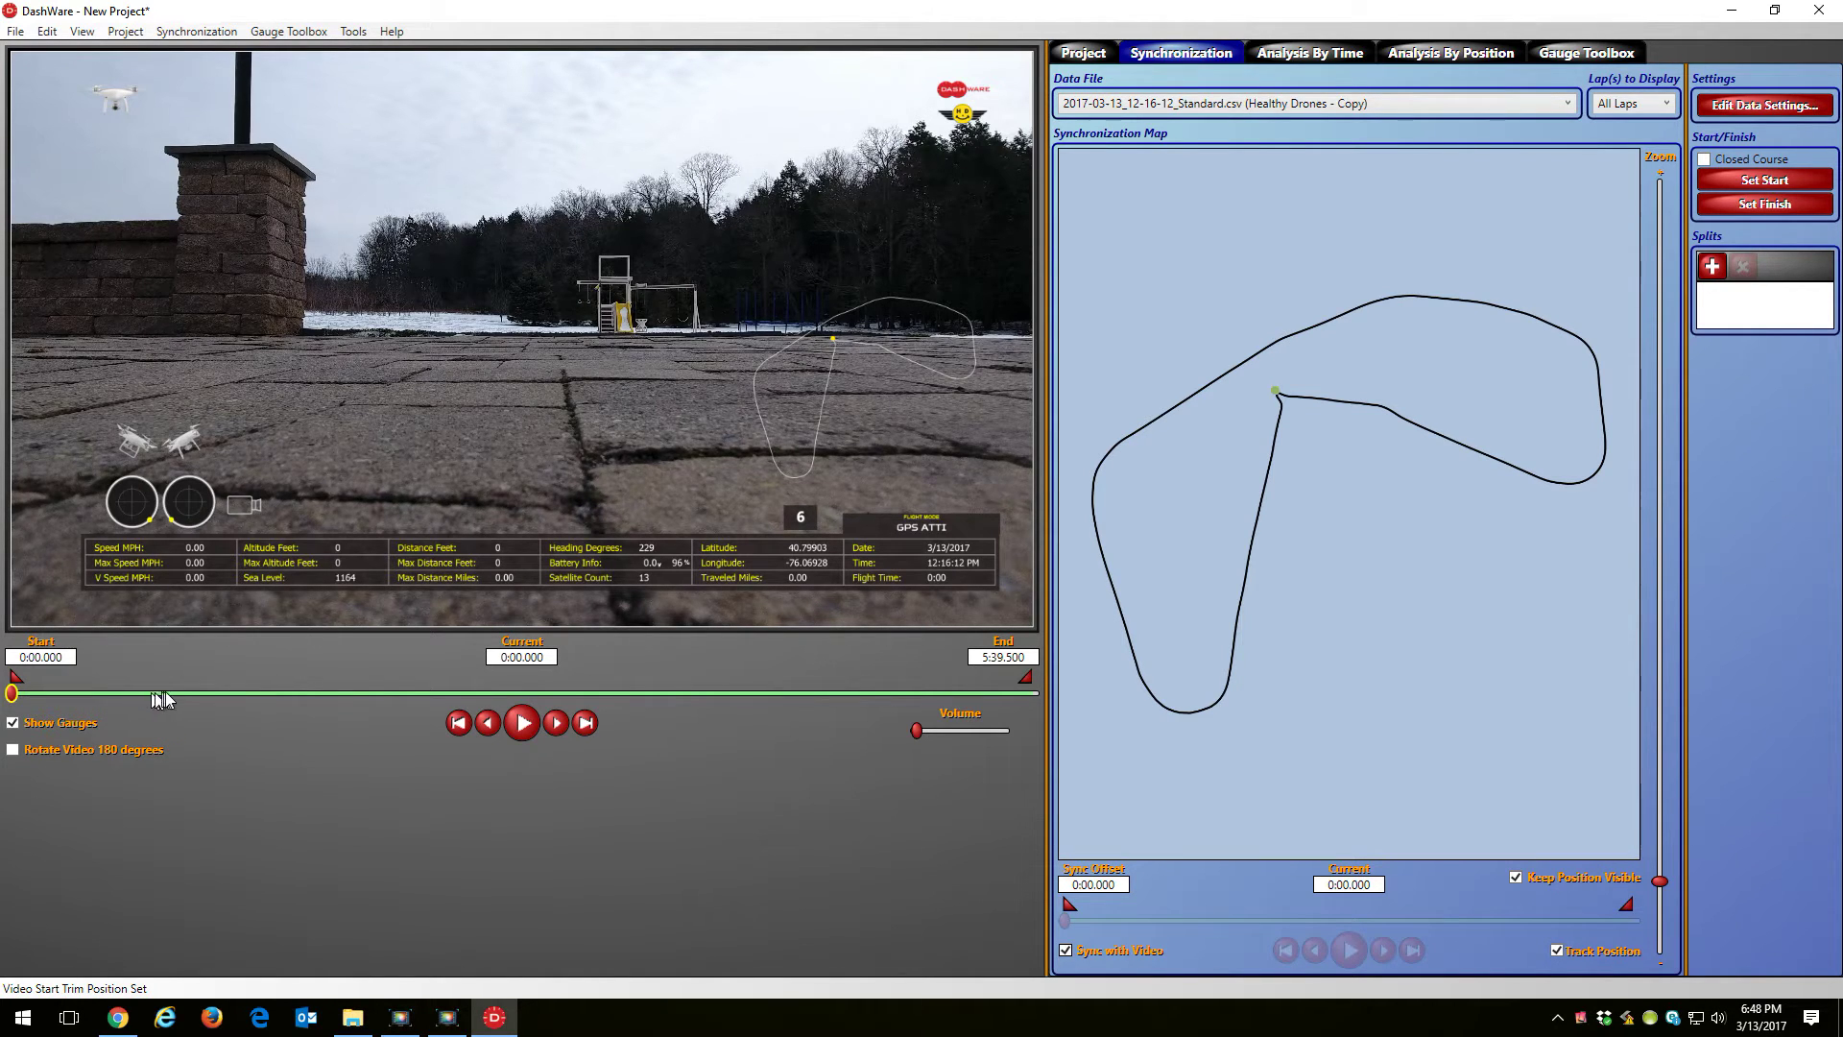
click(203, 694)
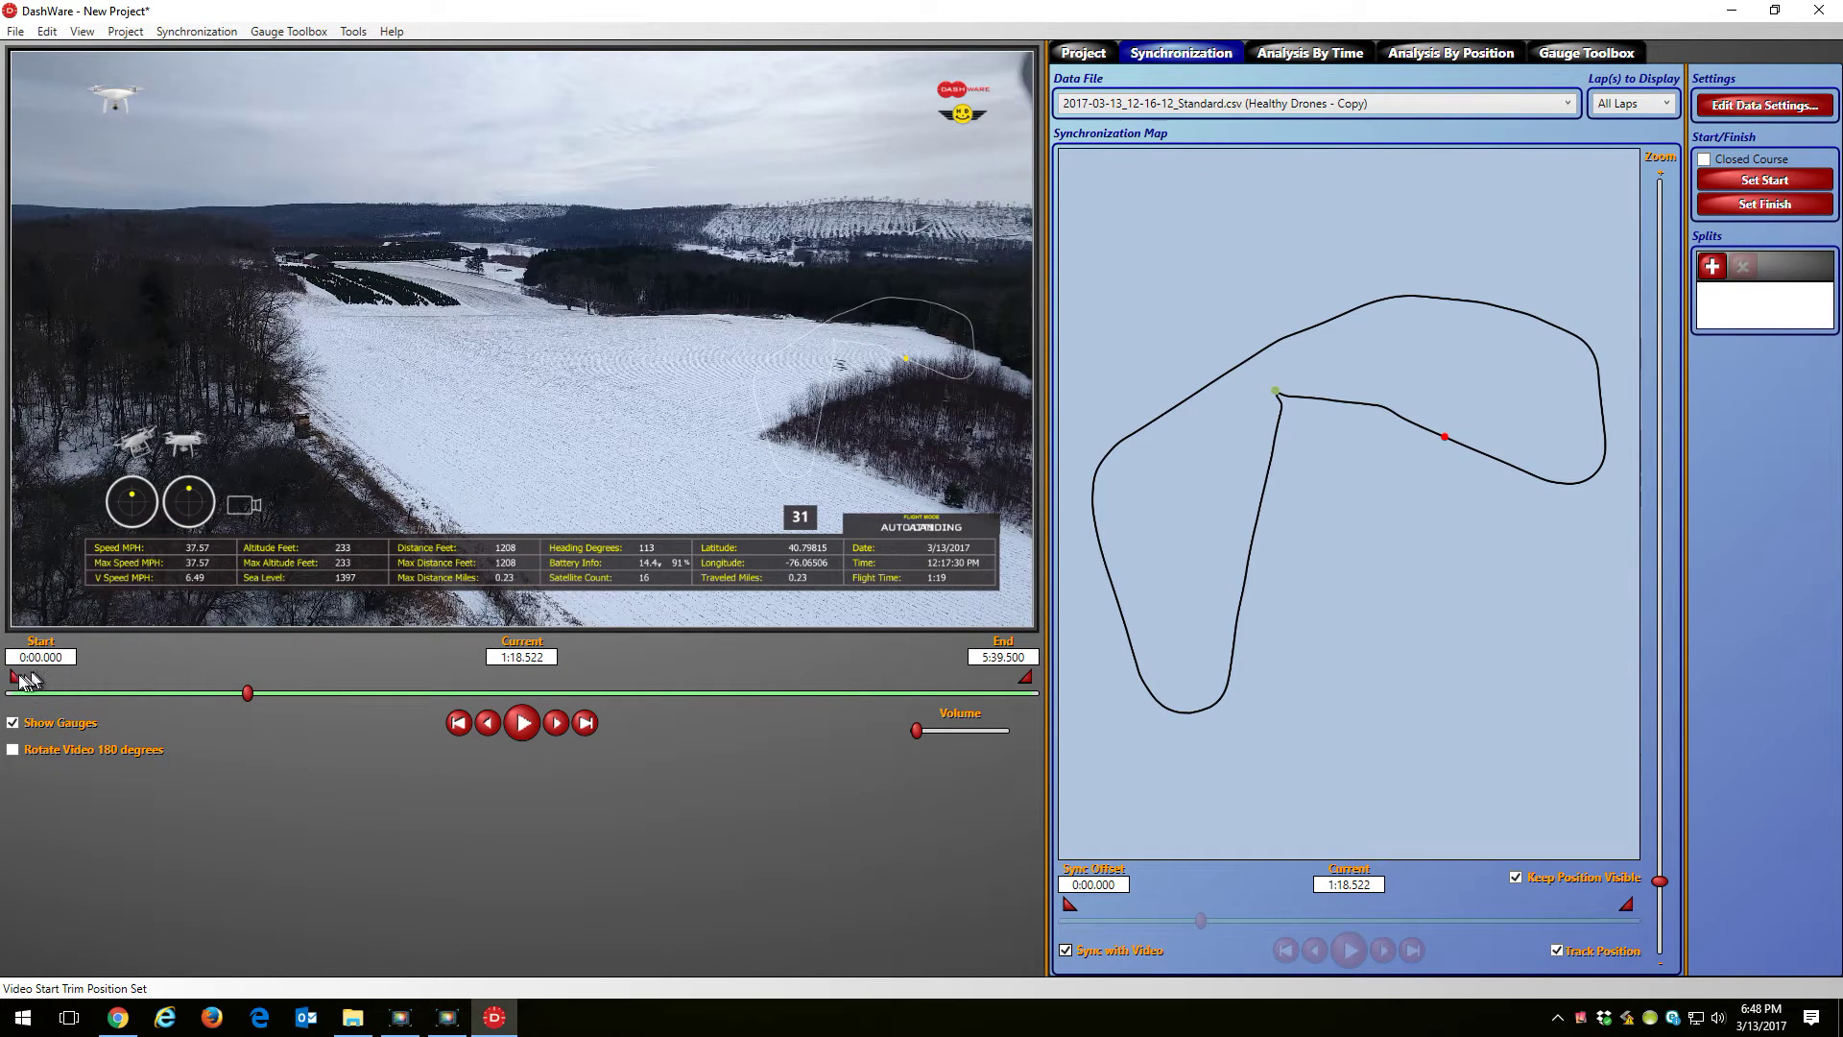
drag(17, 677, 251, 677)
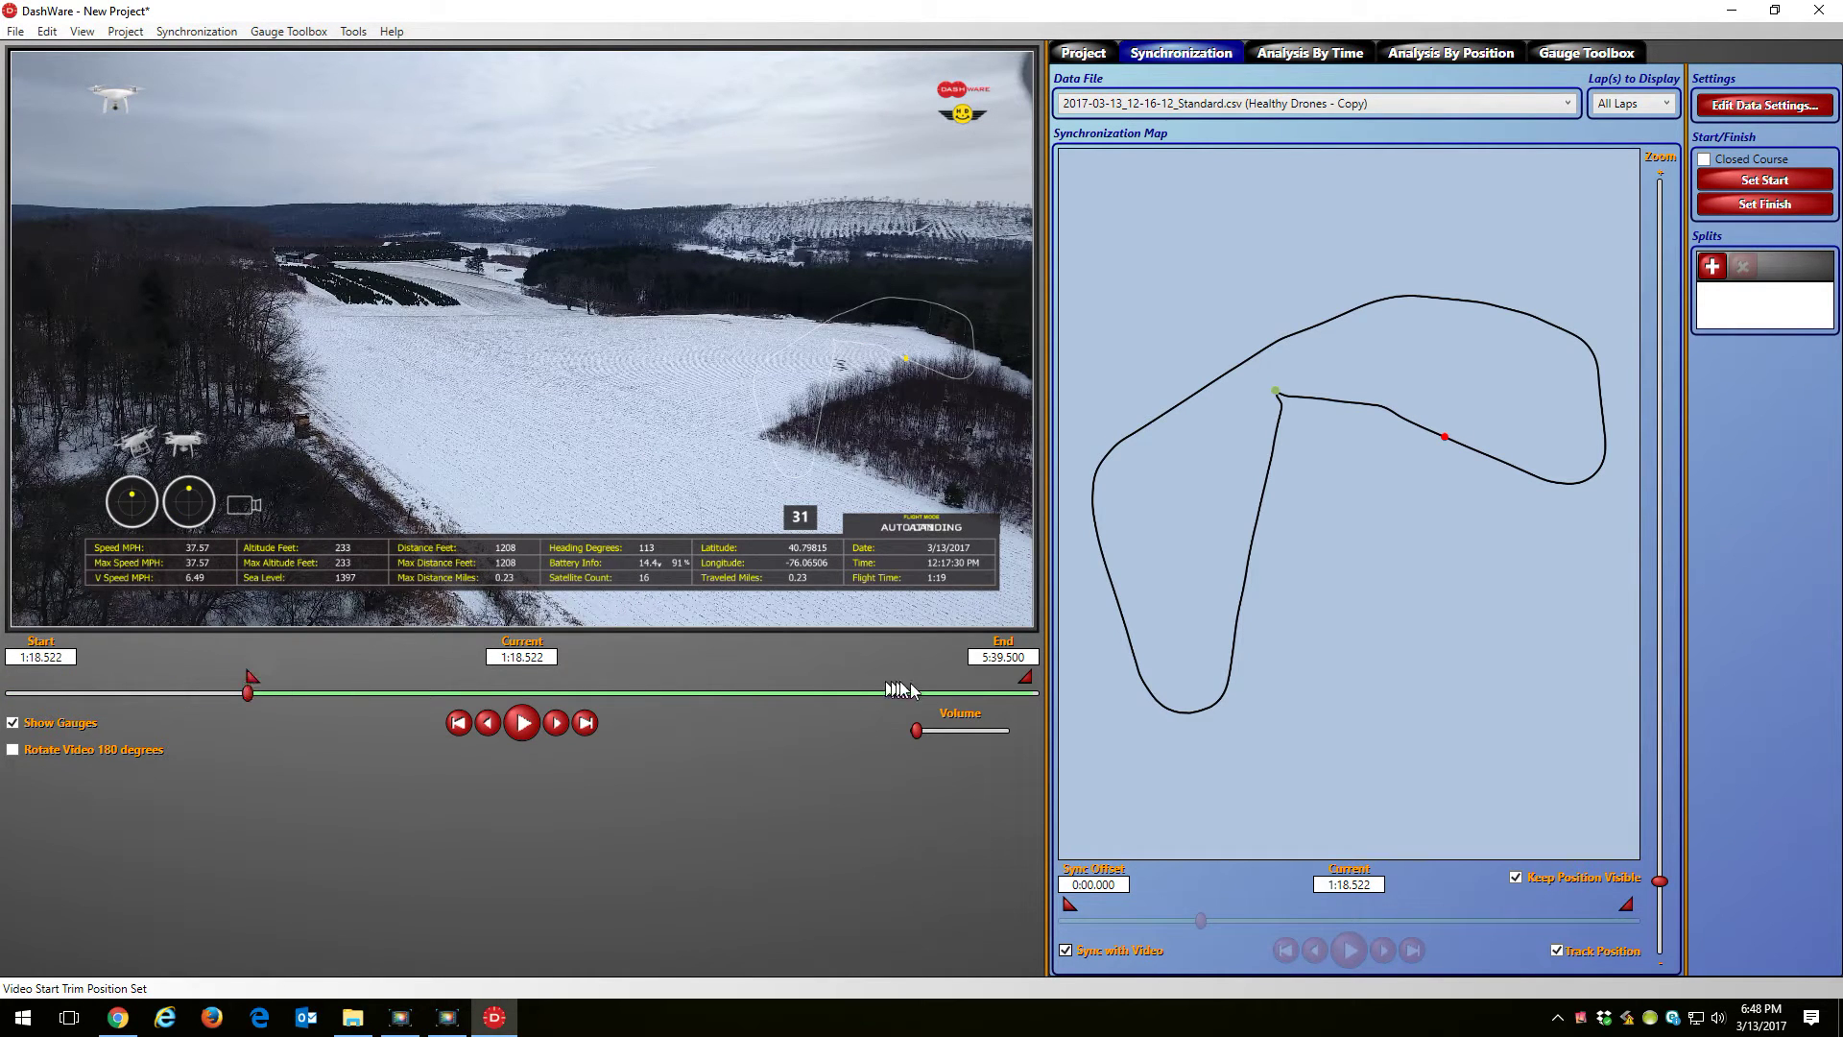
drag(1030, 680, 319, 681)
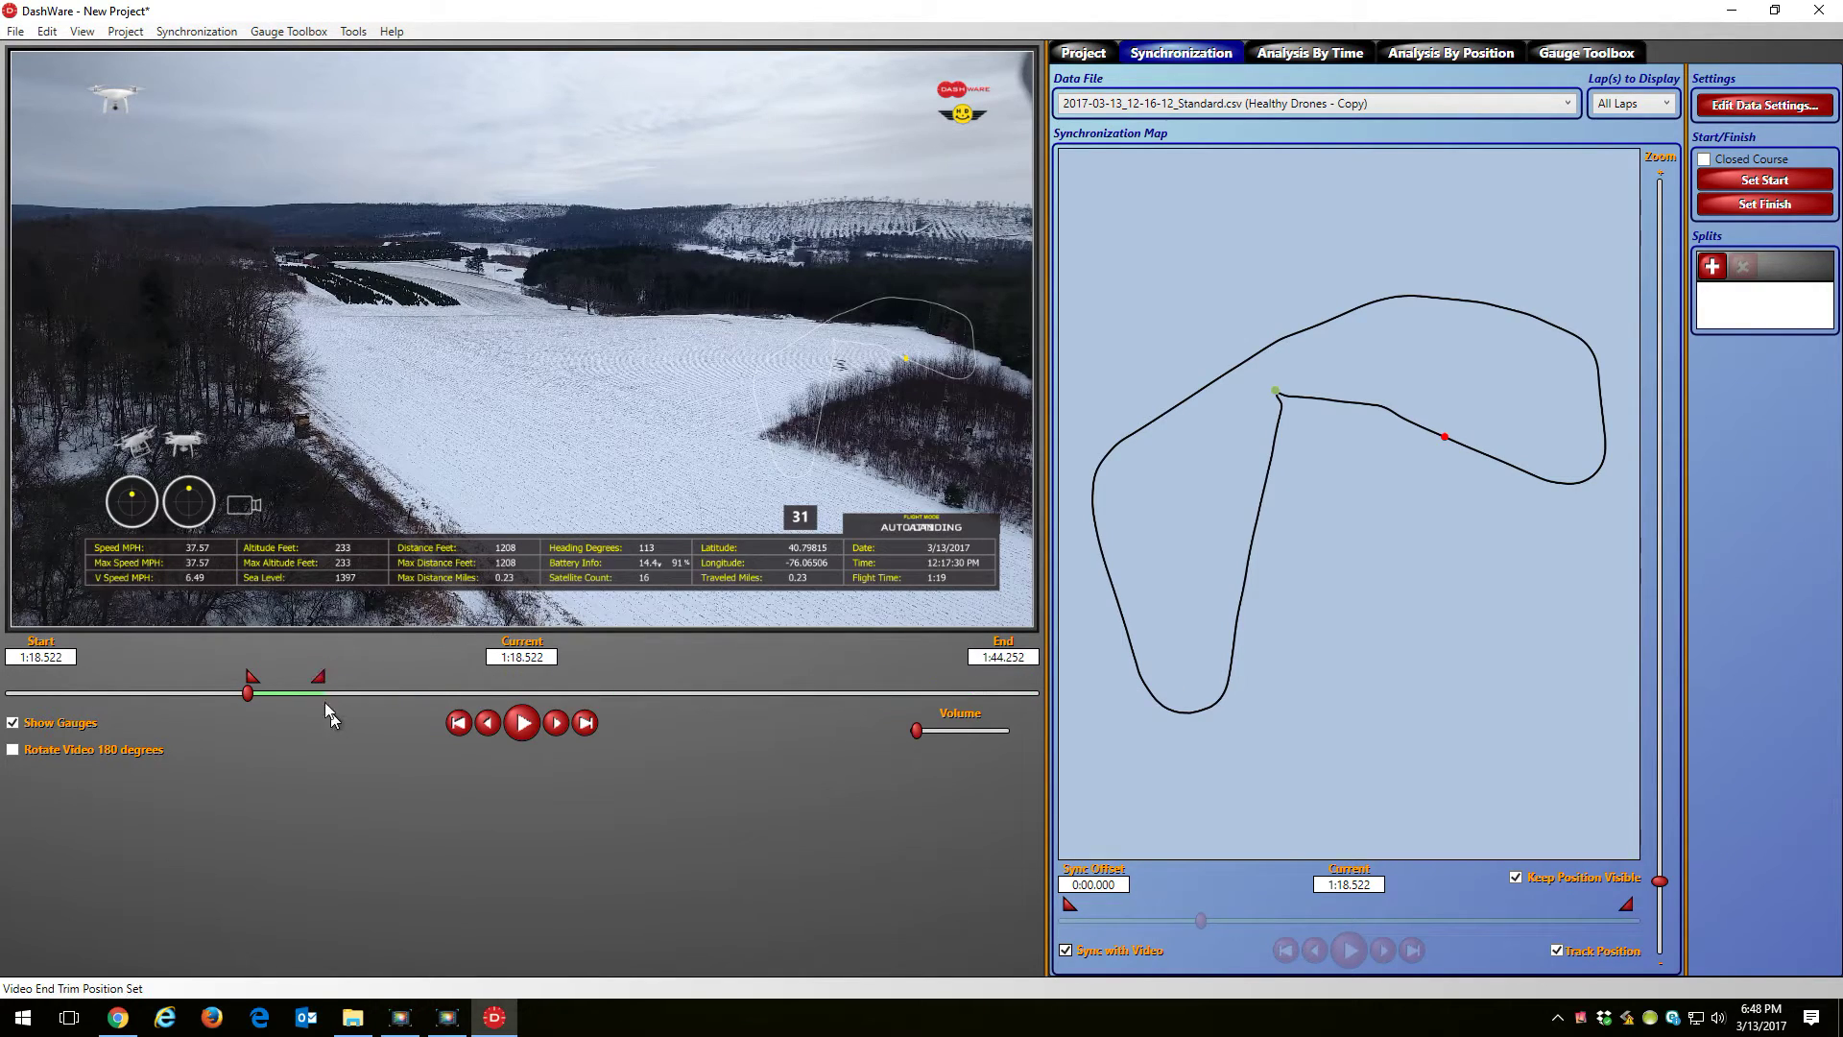
click(523, 722)
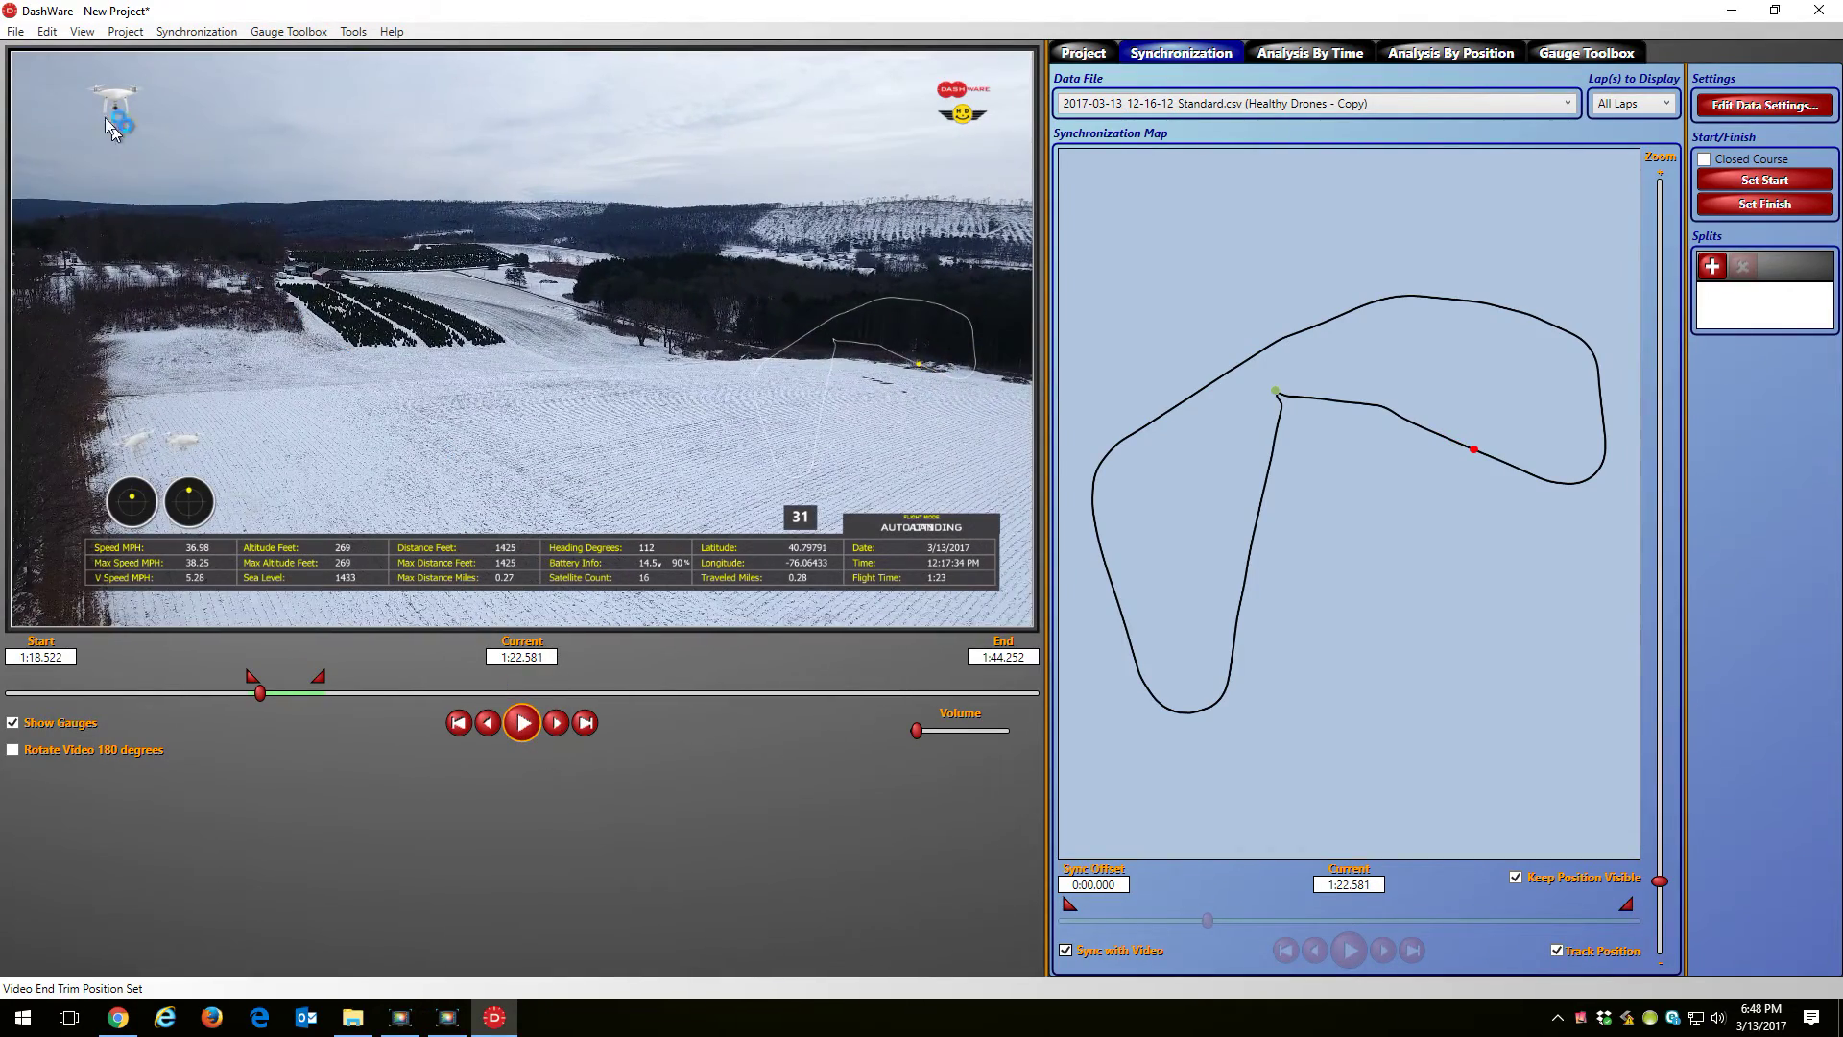
Render the video to Y:\New Project.mp4 with the Microsoft Media Foundation encoder.
click(14, 30)
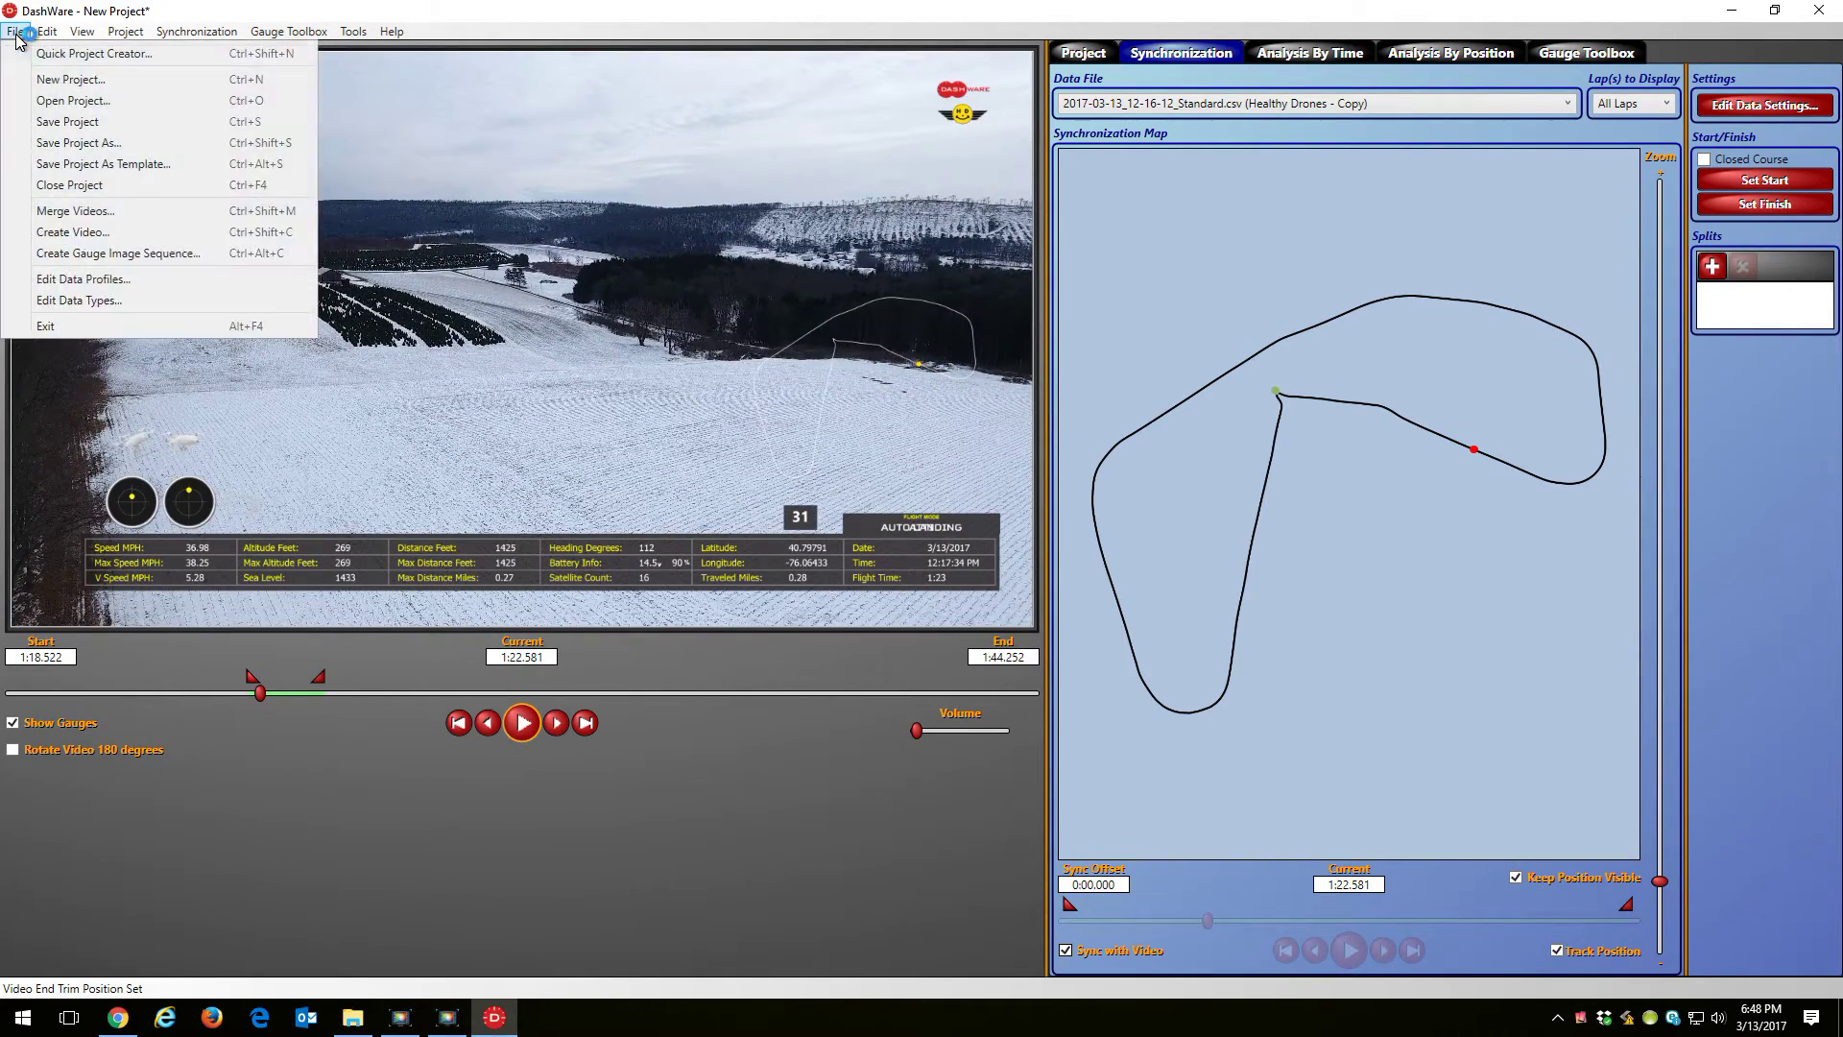
click(86, 232)
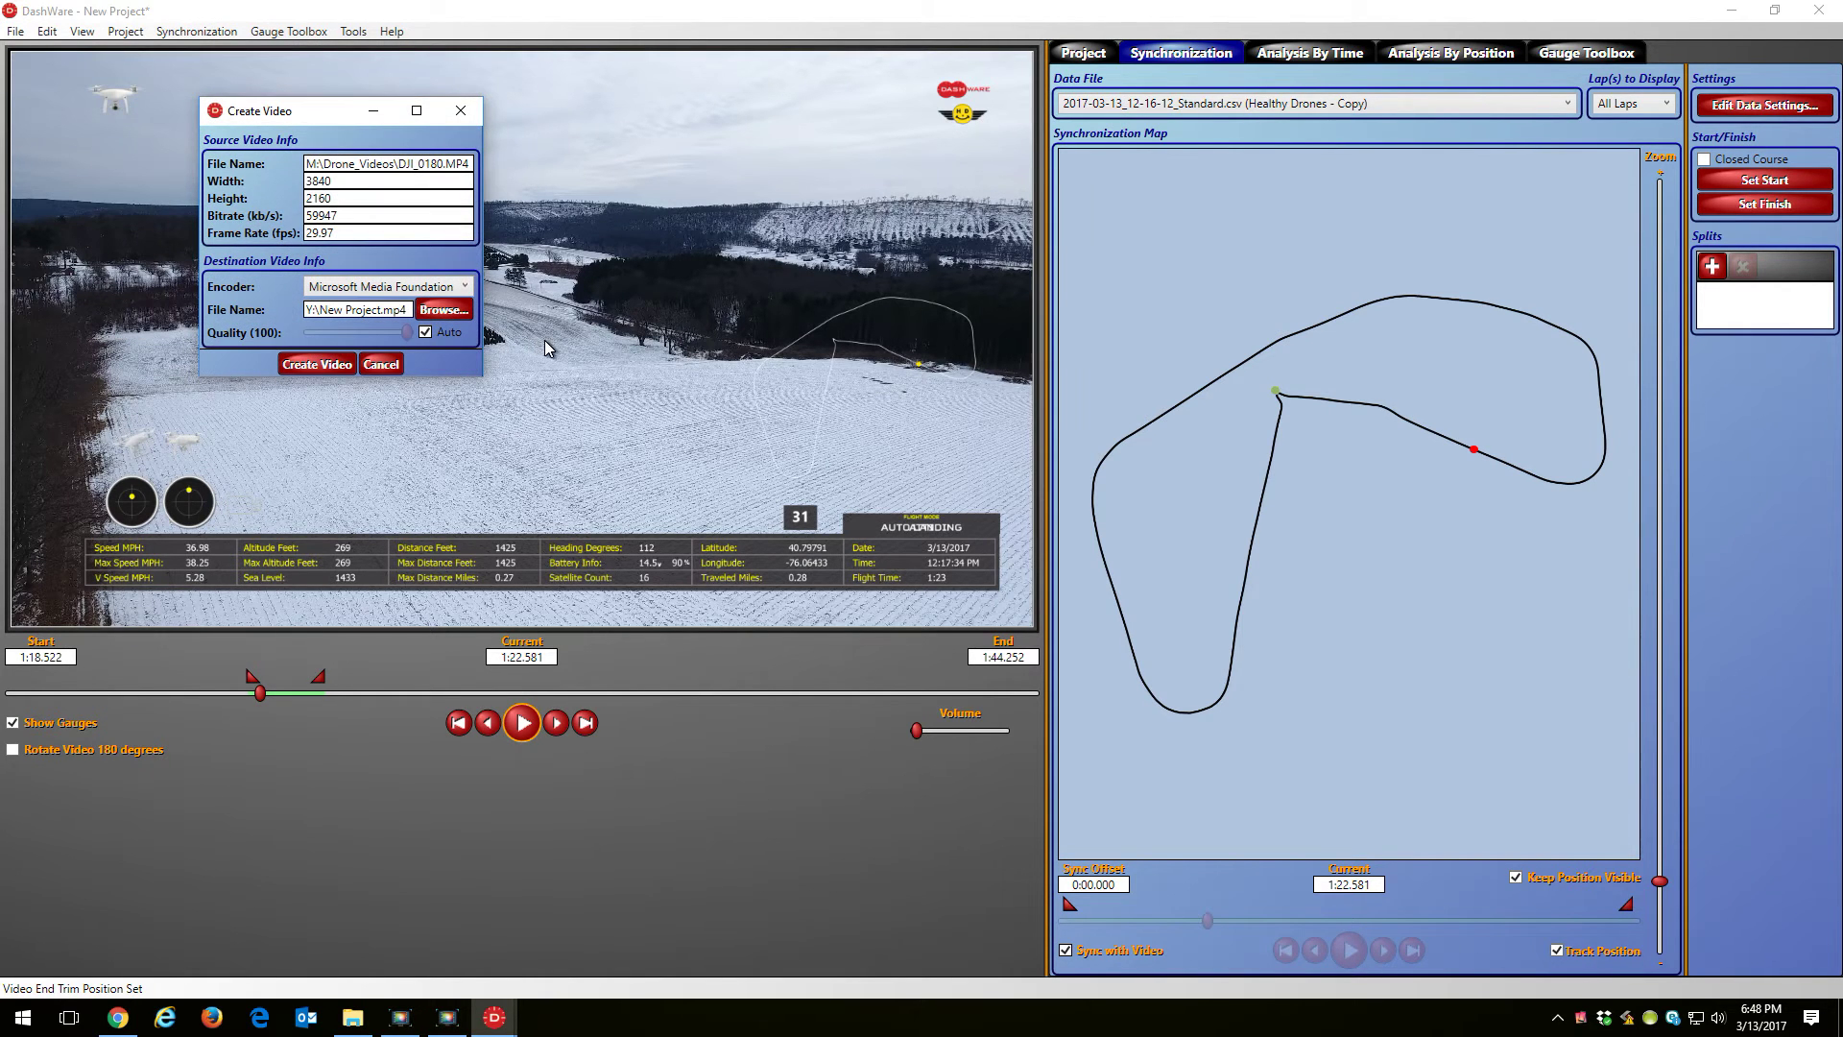
click(464, 287)
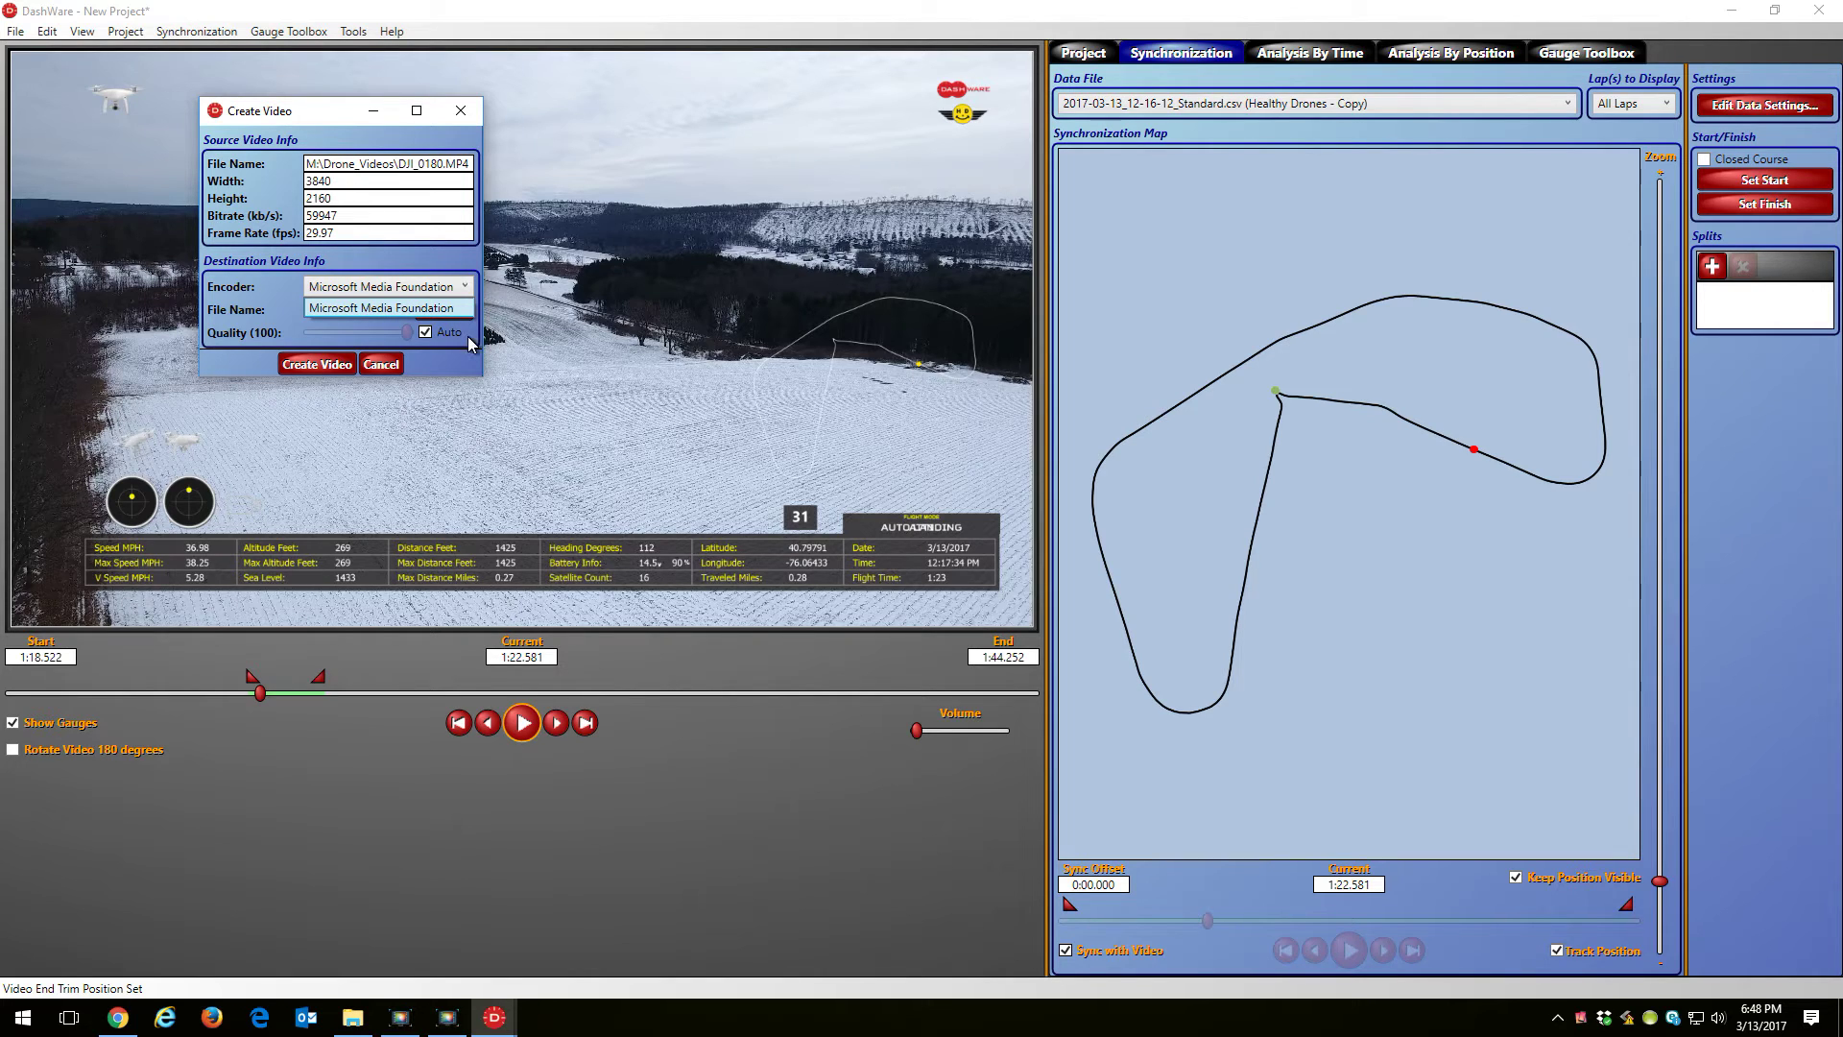
click(361, 401)
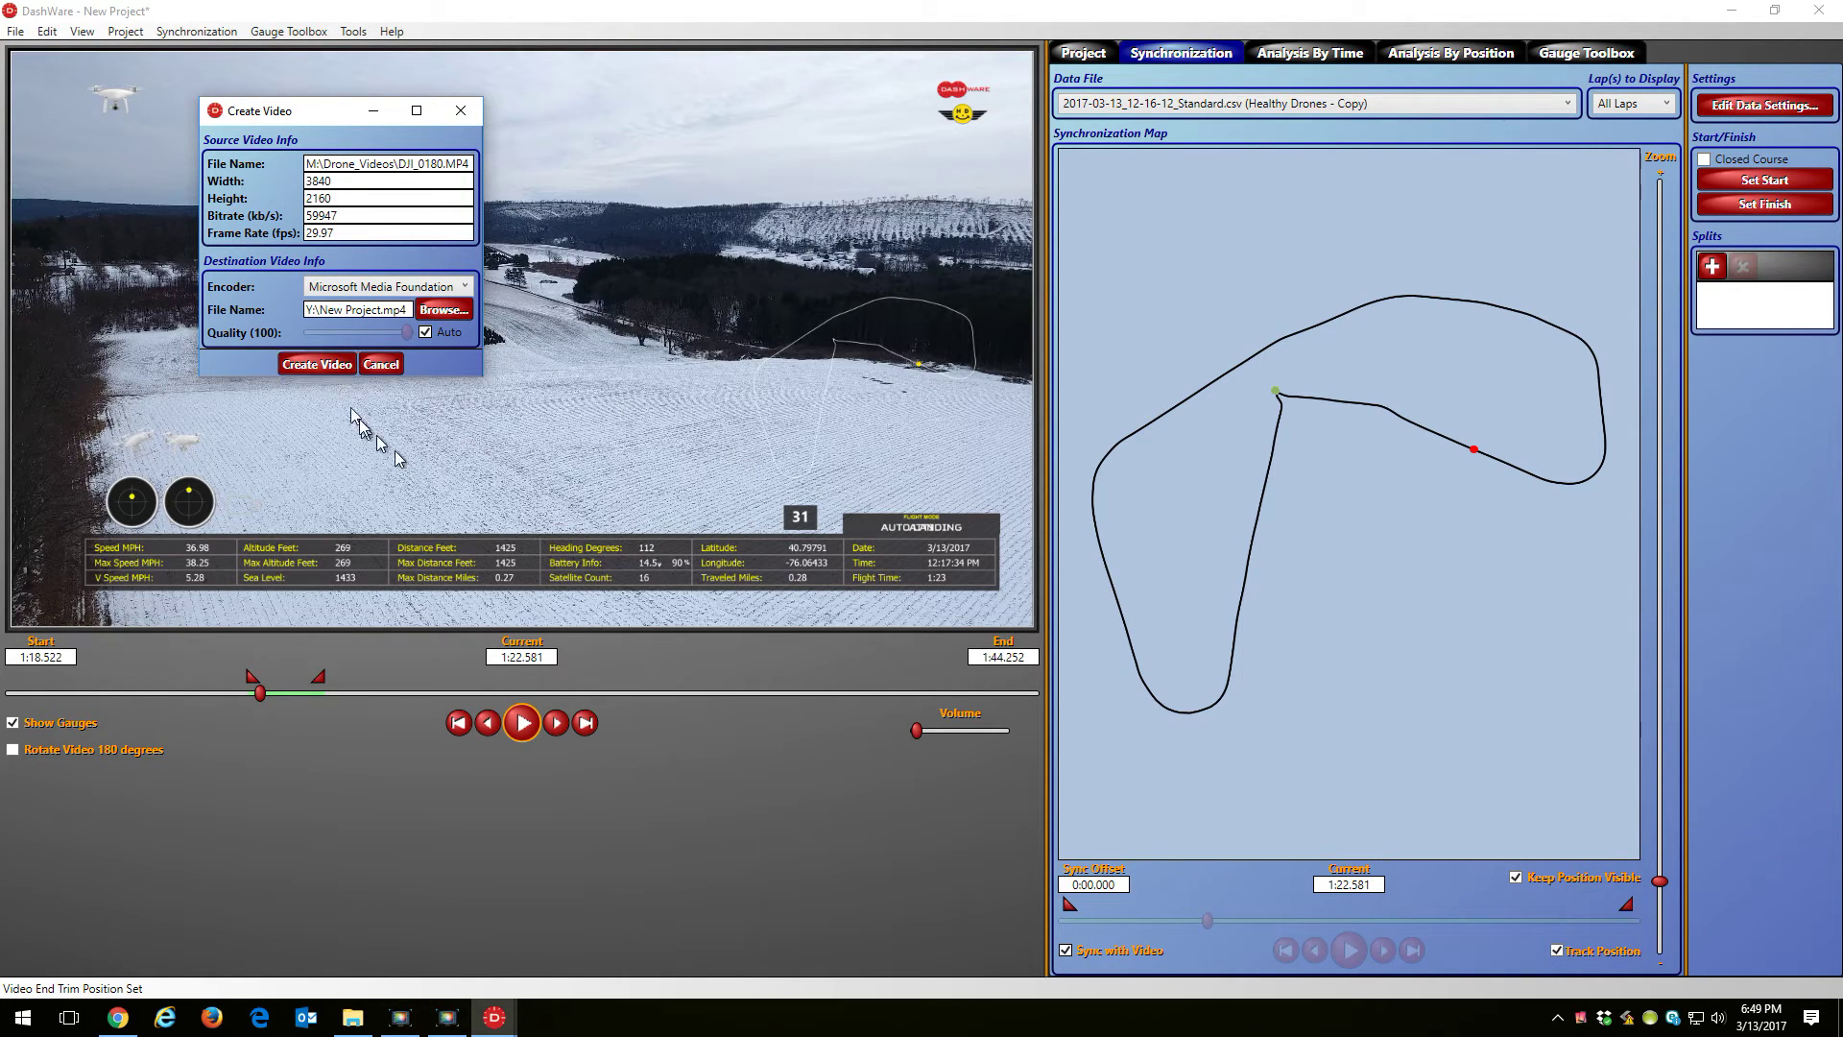
click(317, 364)
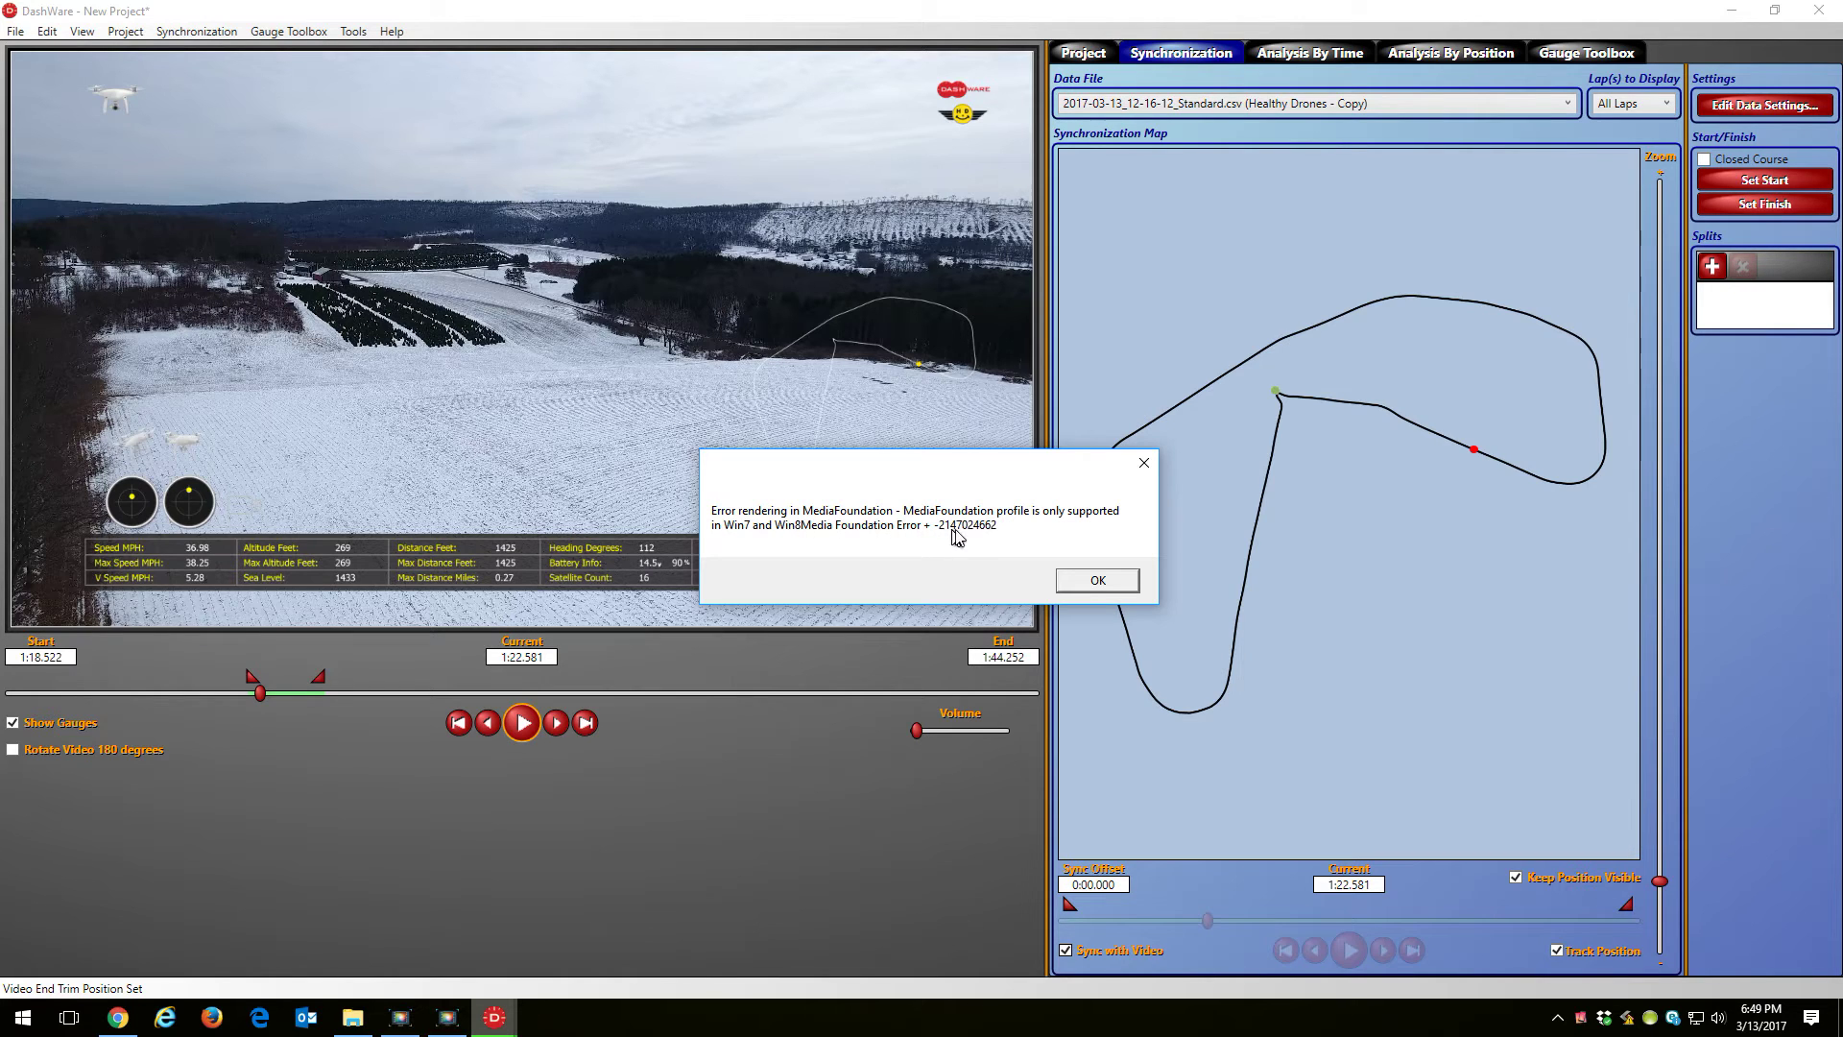
Dismiss the MediaFoundation error and rendering-complete notices, then close DashWare.
click(1097, 581)
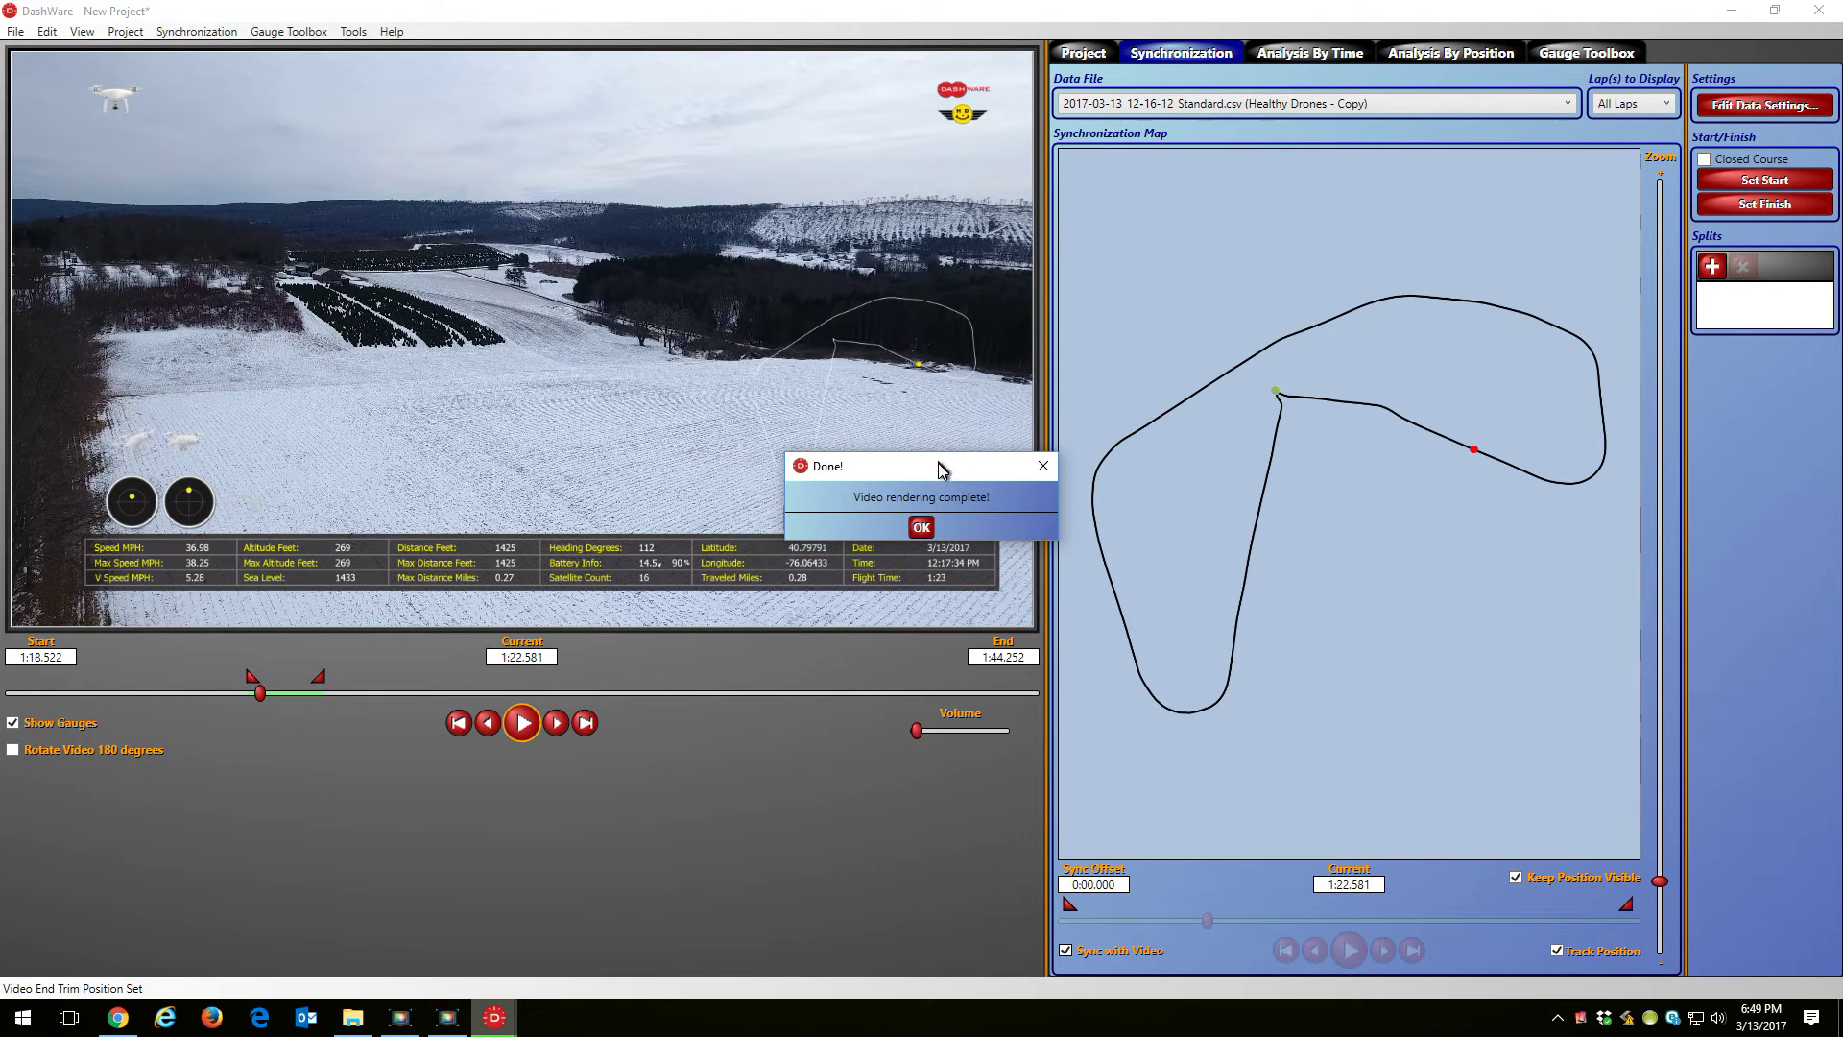
click(922, 527)
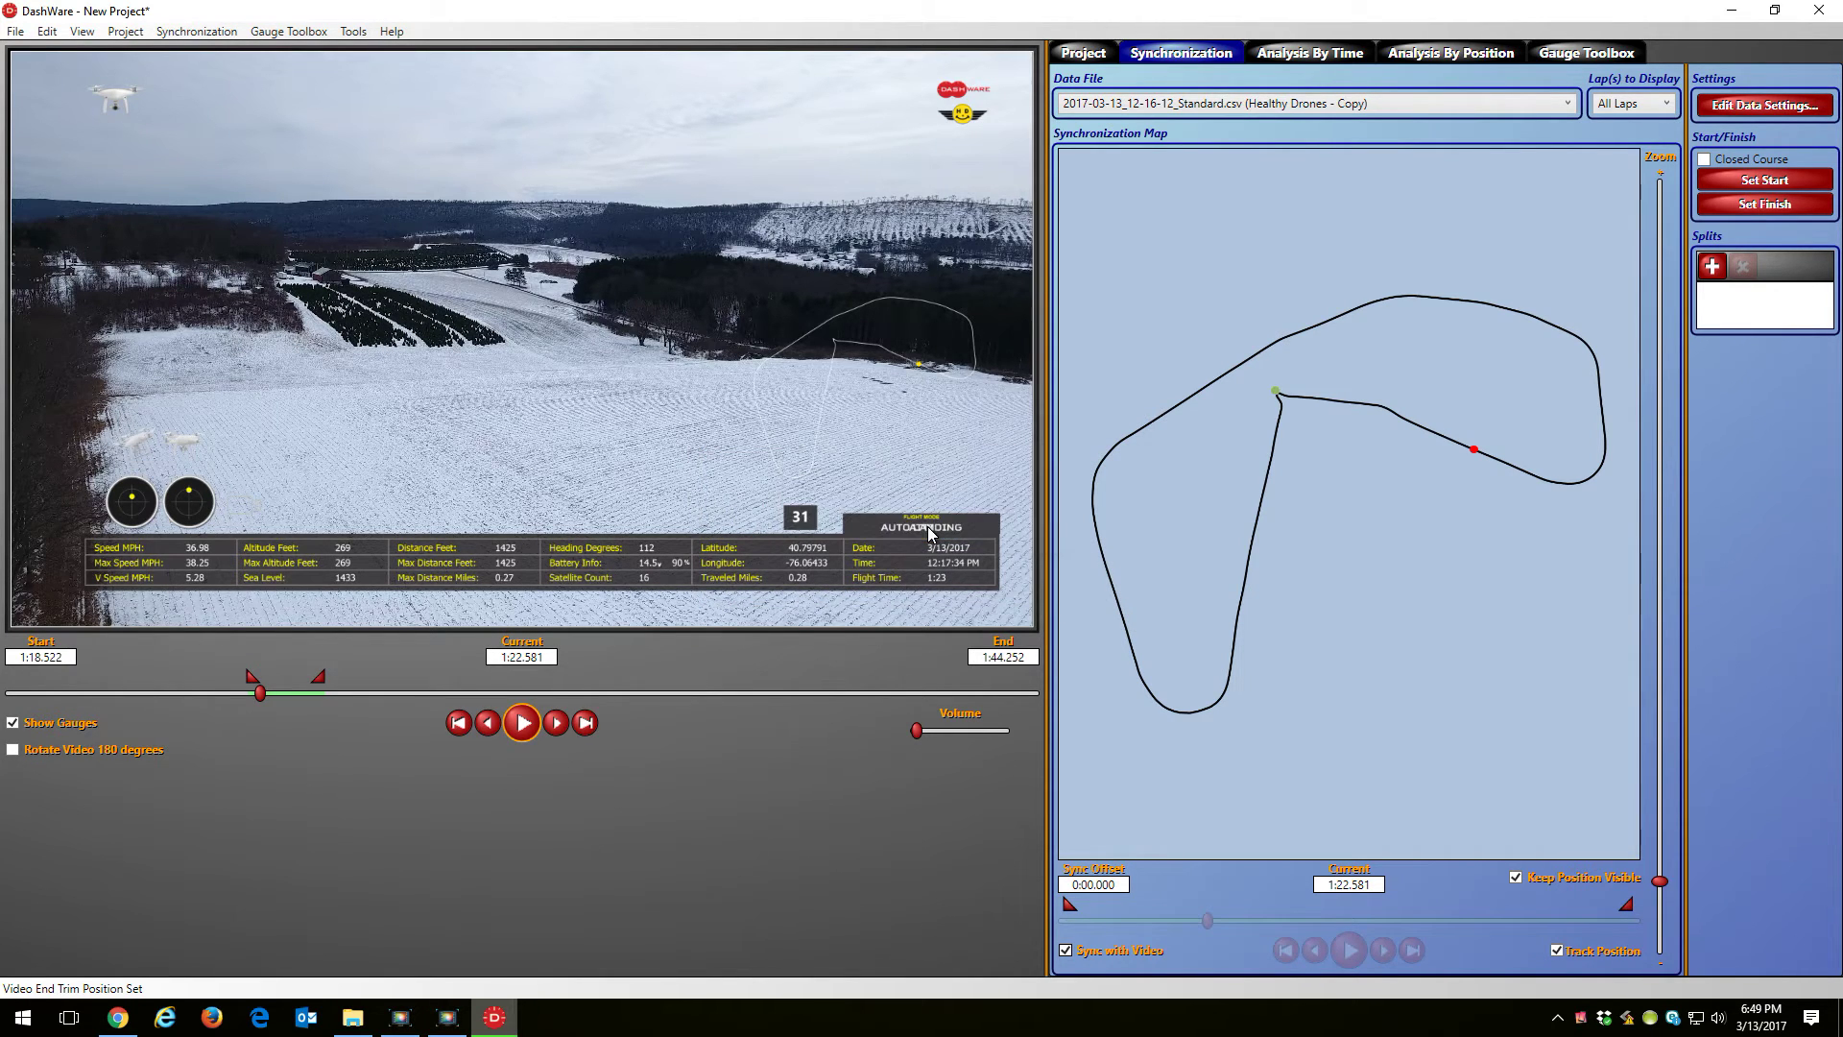
click(1817, 10)
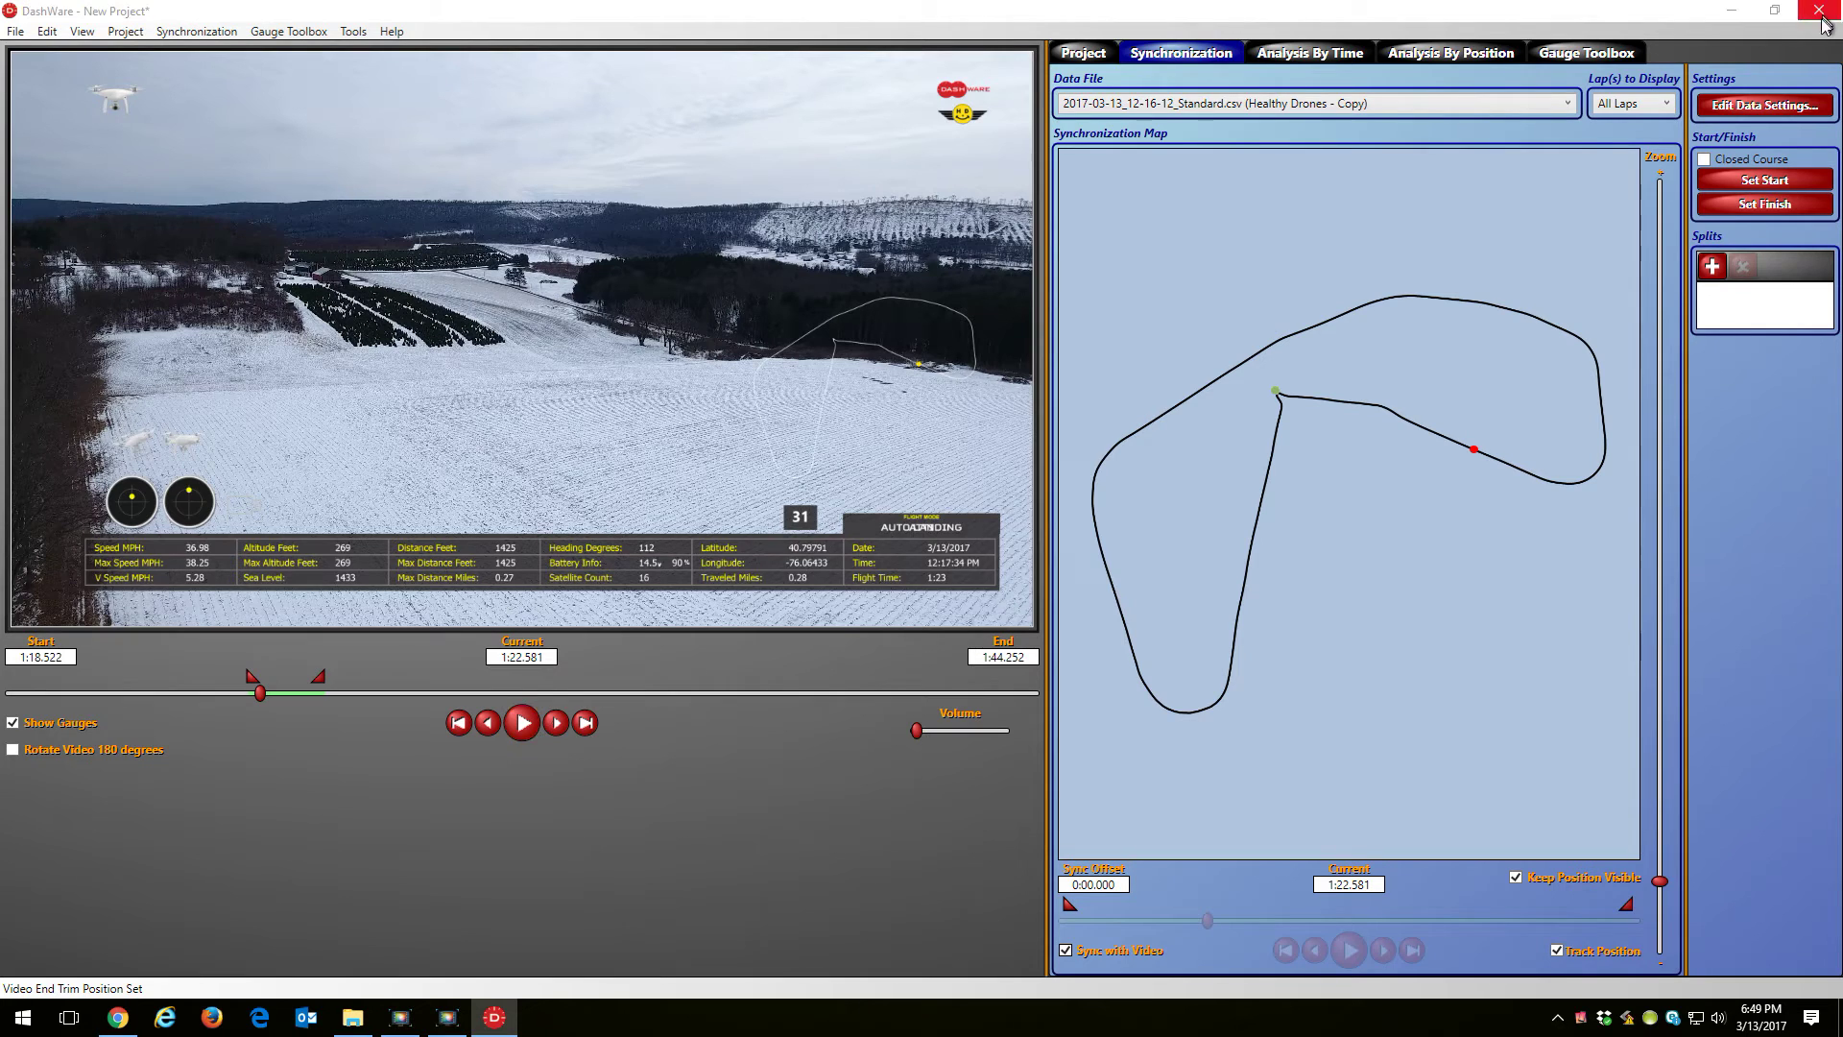
Quit without saving, then open DashWareLog.txt from Documents\DashWare in Notepad.
click(974, 572)
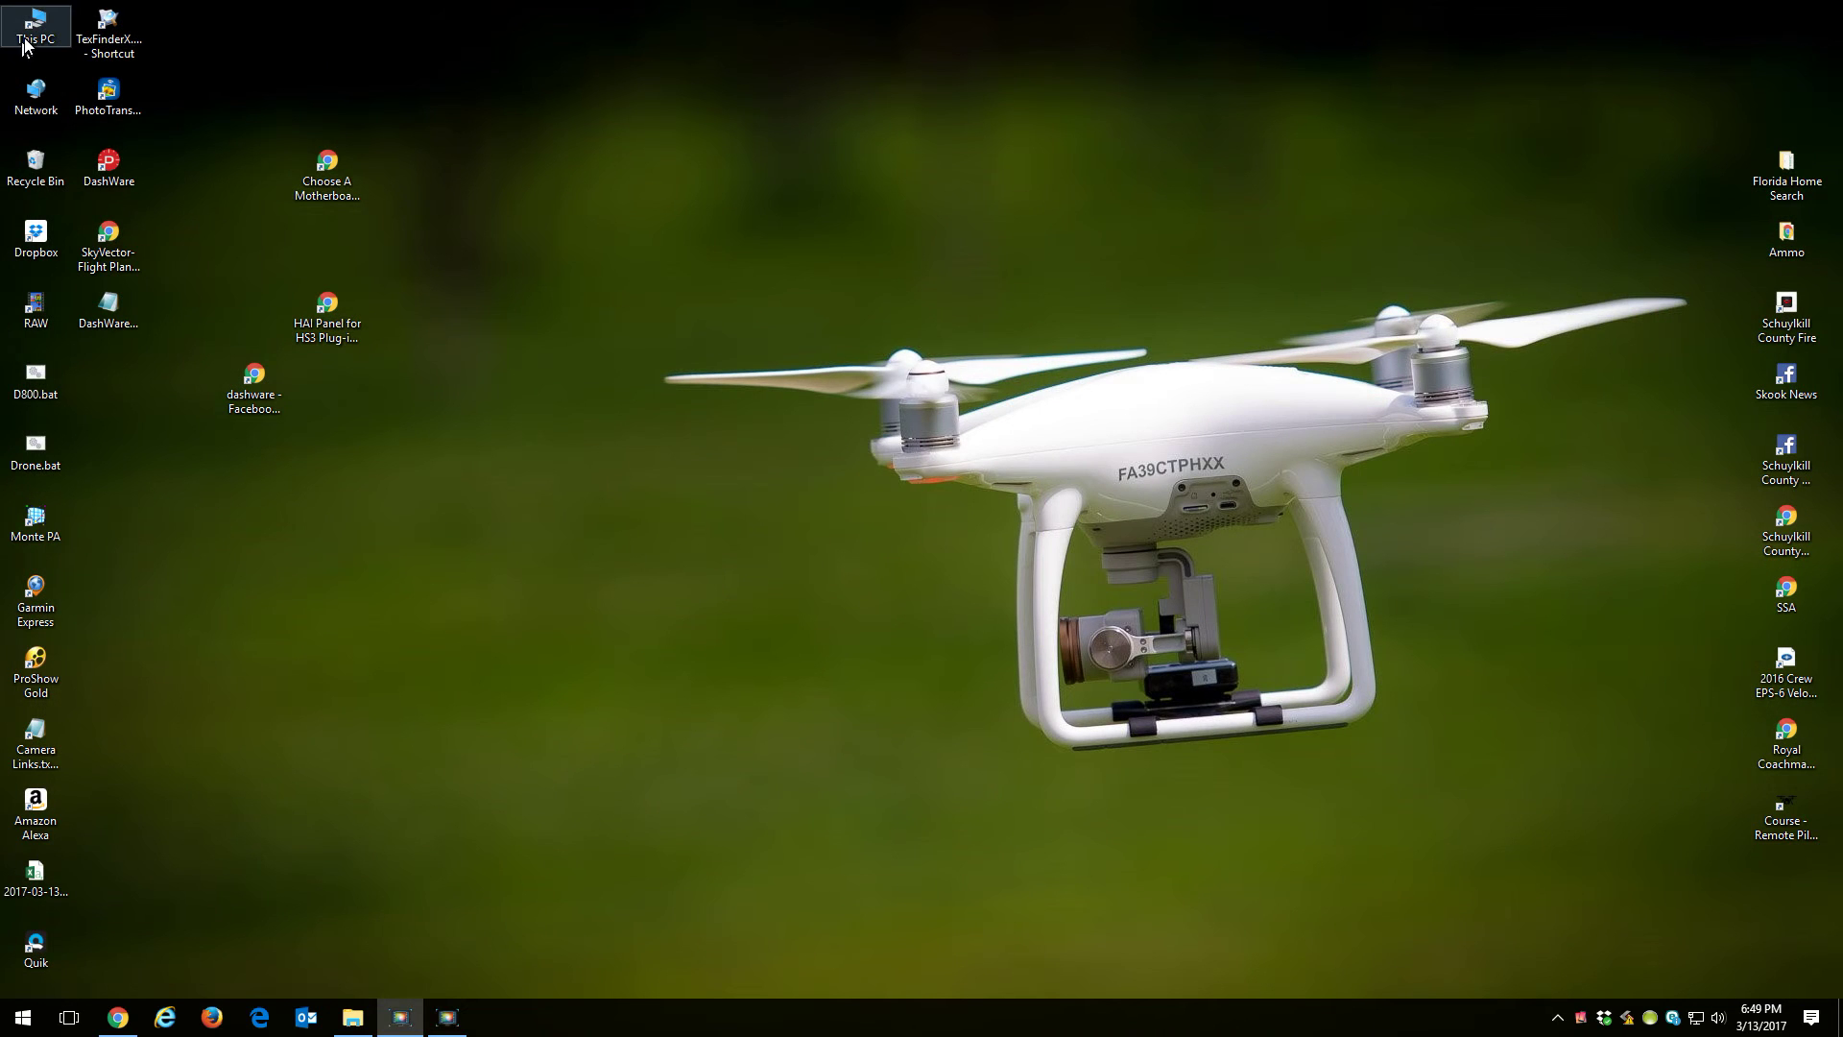
double_click(25, 44)
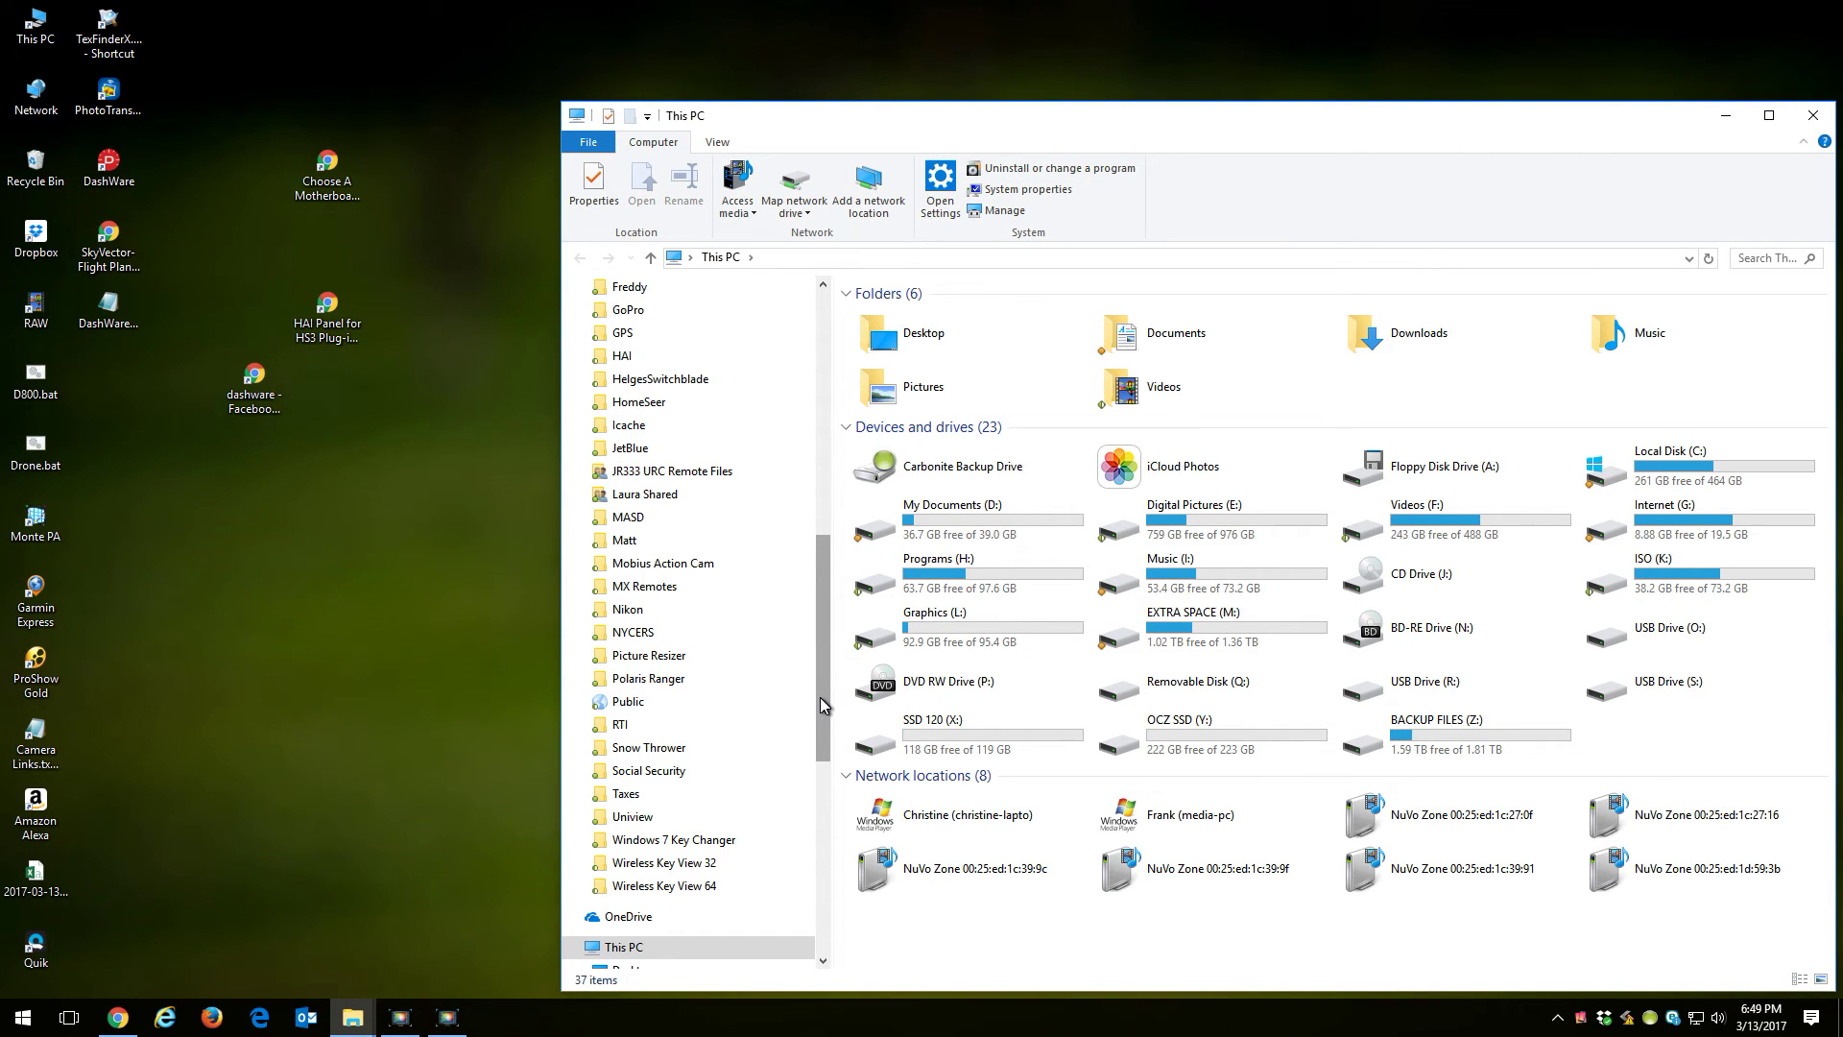
click(1171, 337)
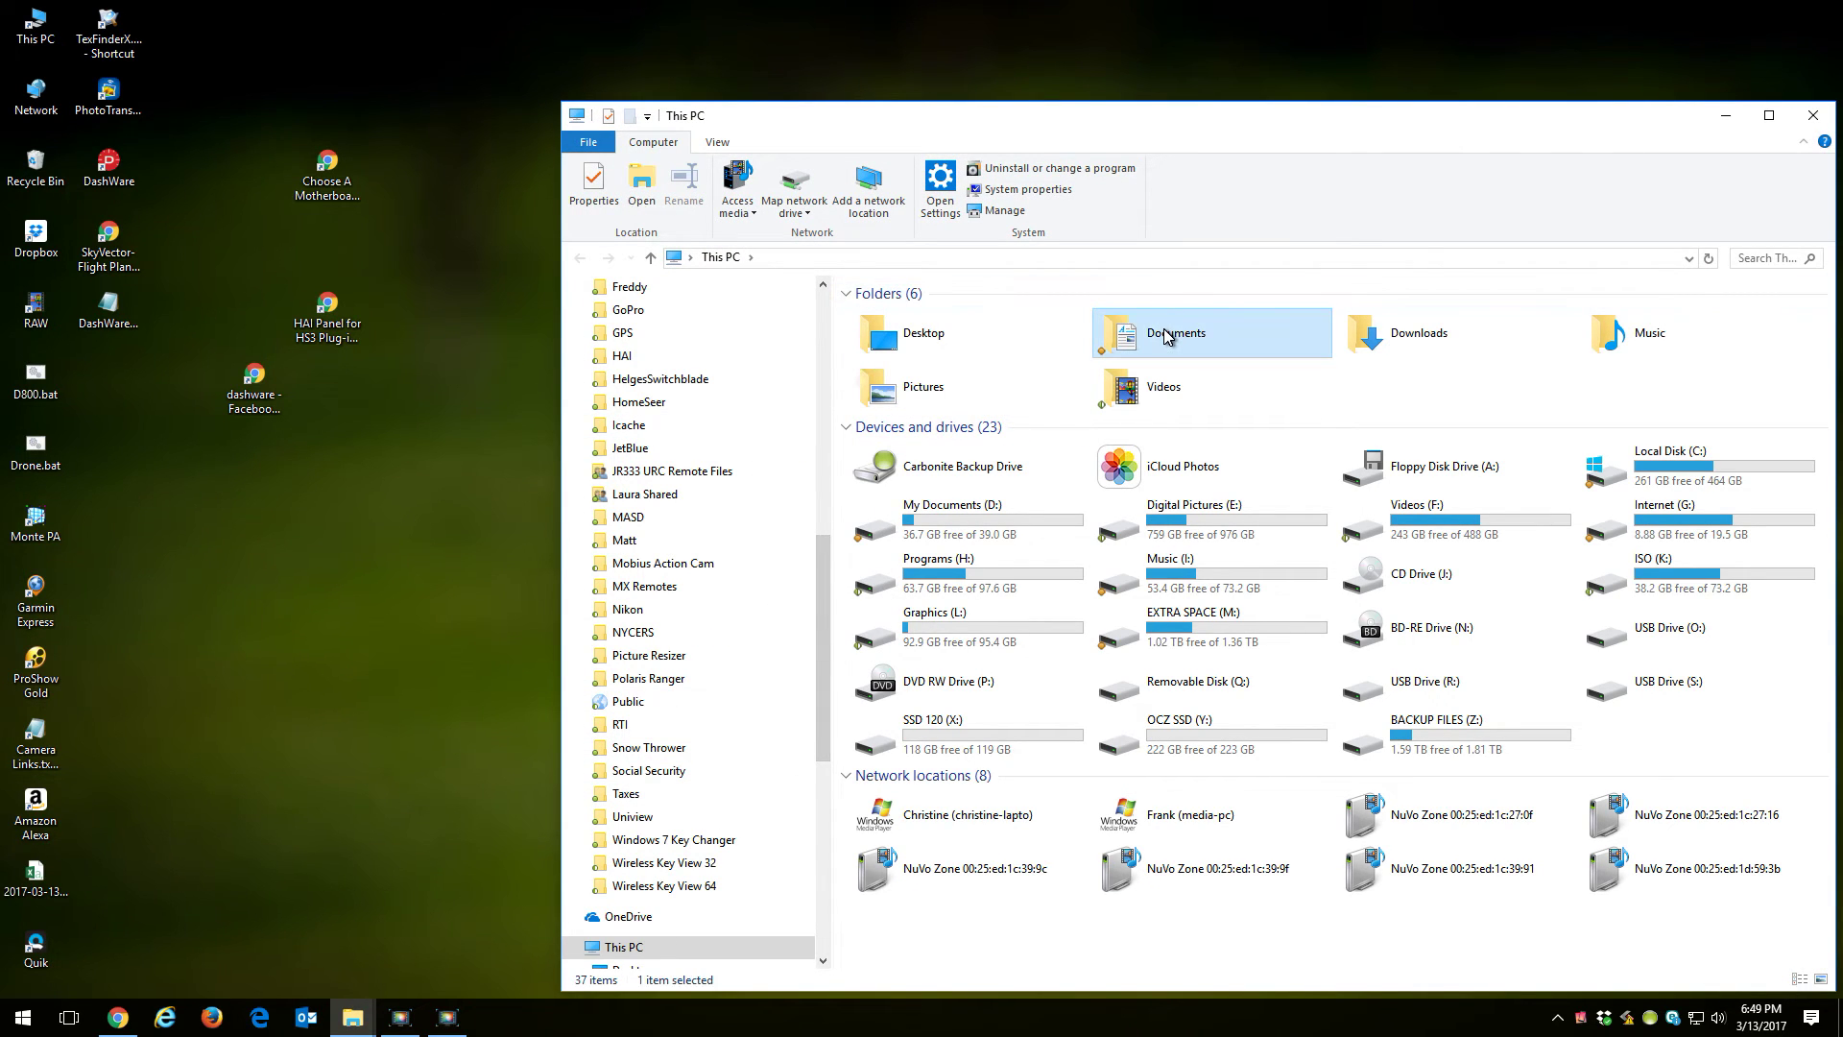
double_click(1170, 337)
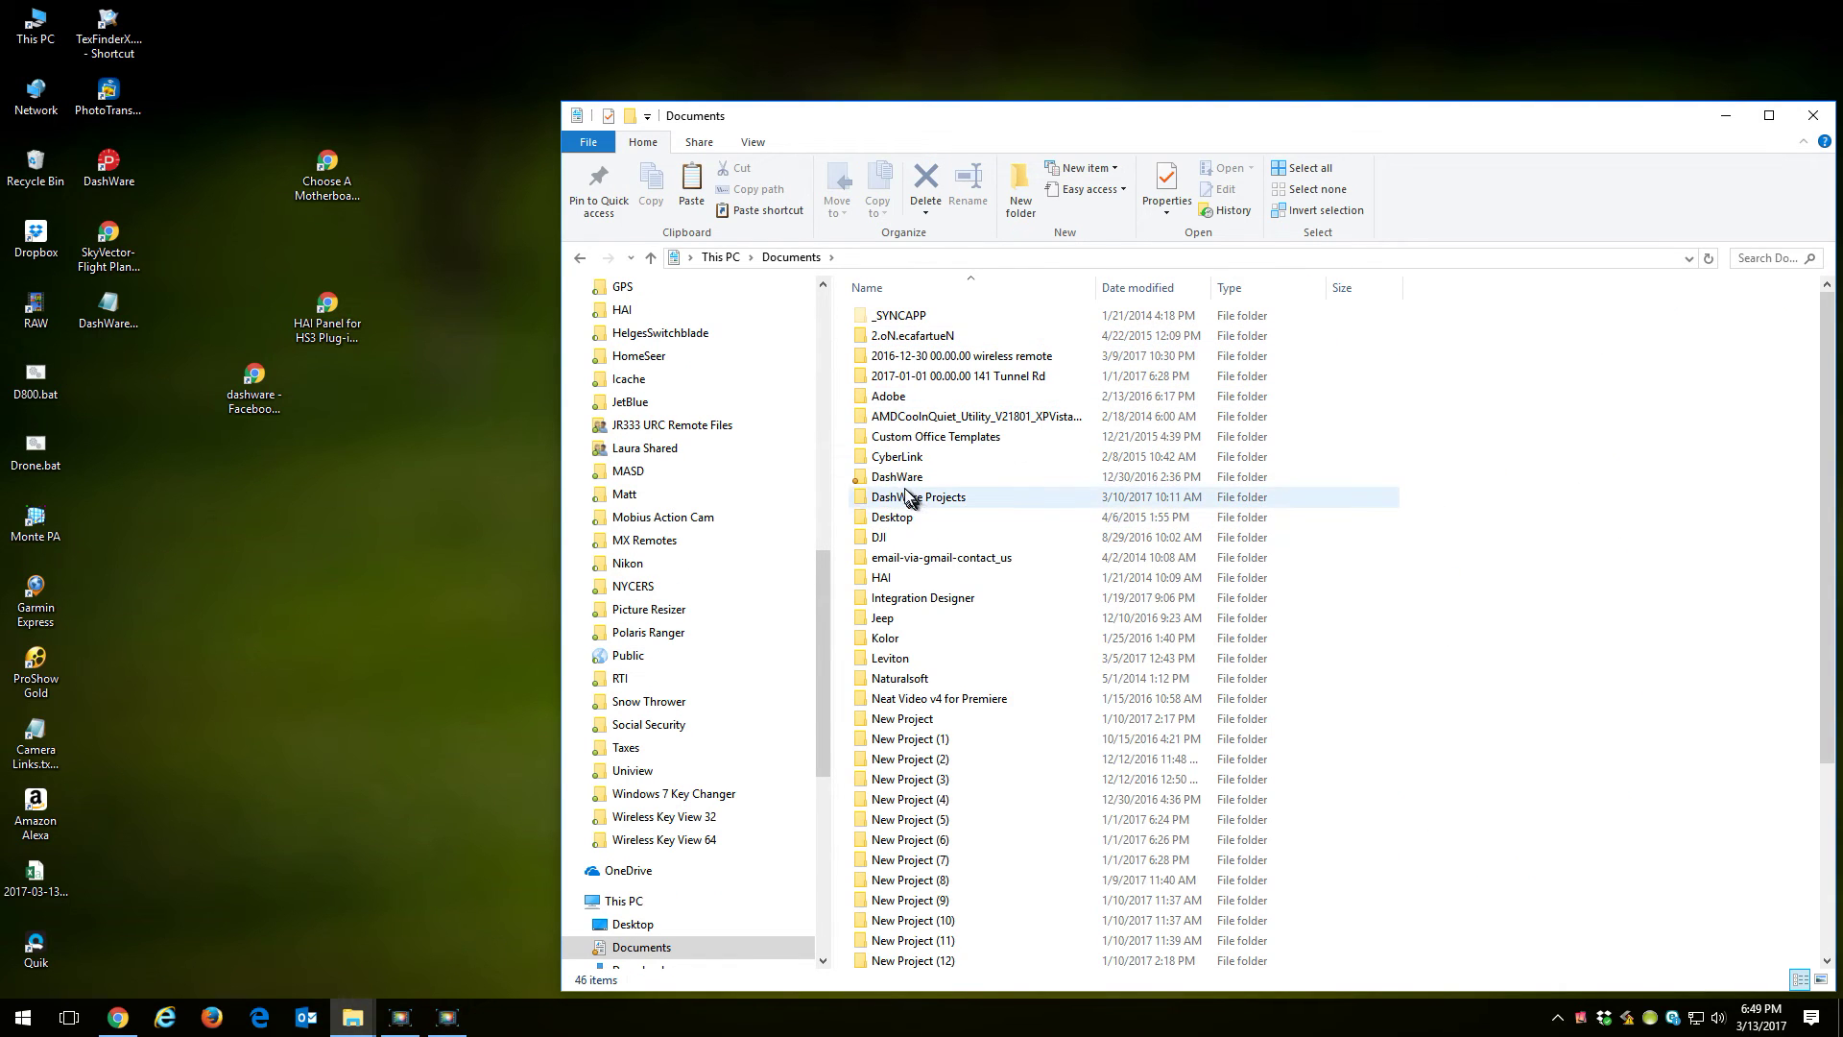
click(897, 477)
double_click(895, 480)
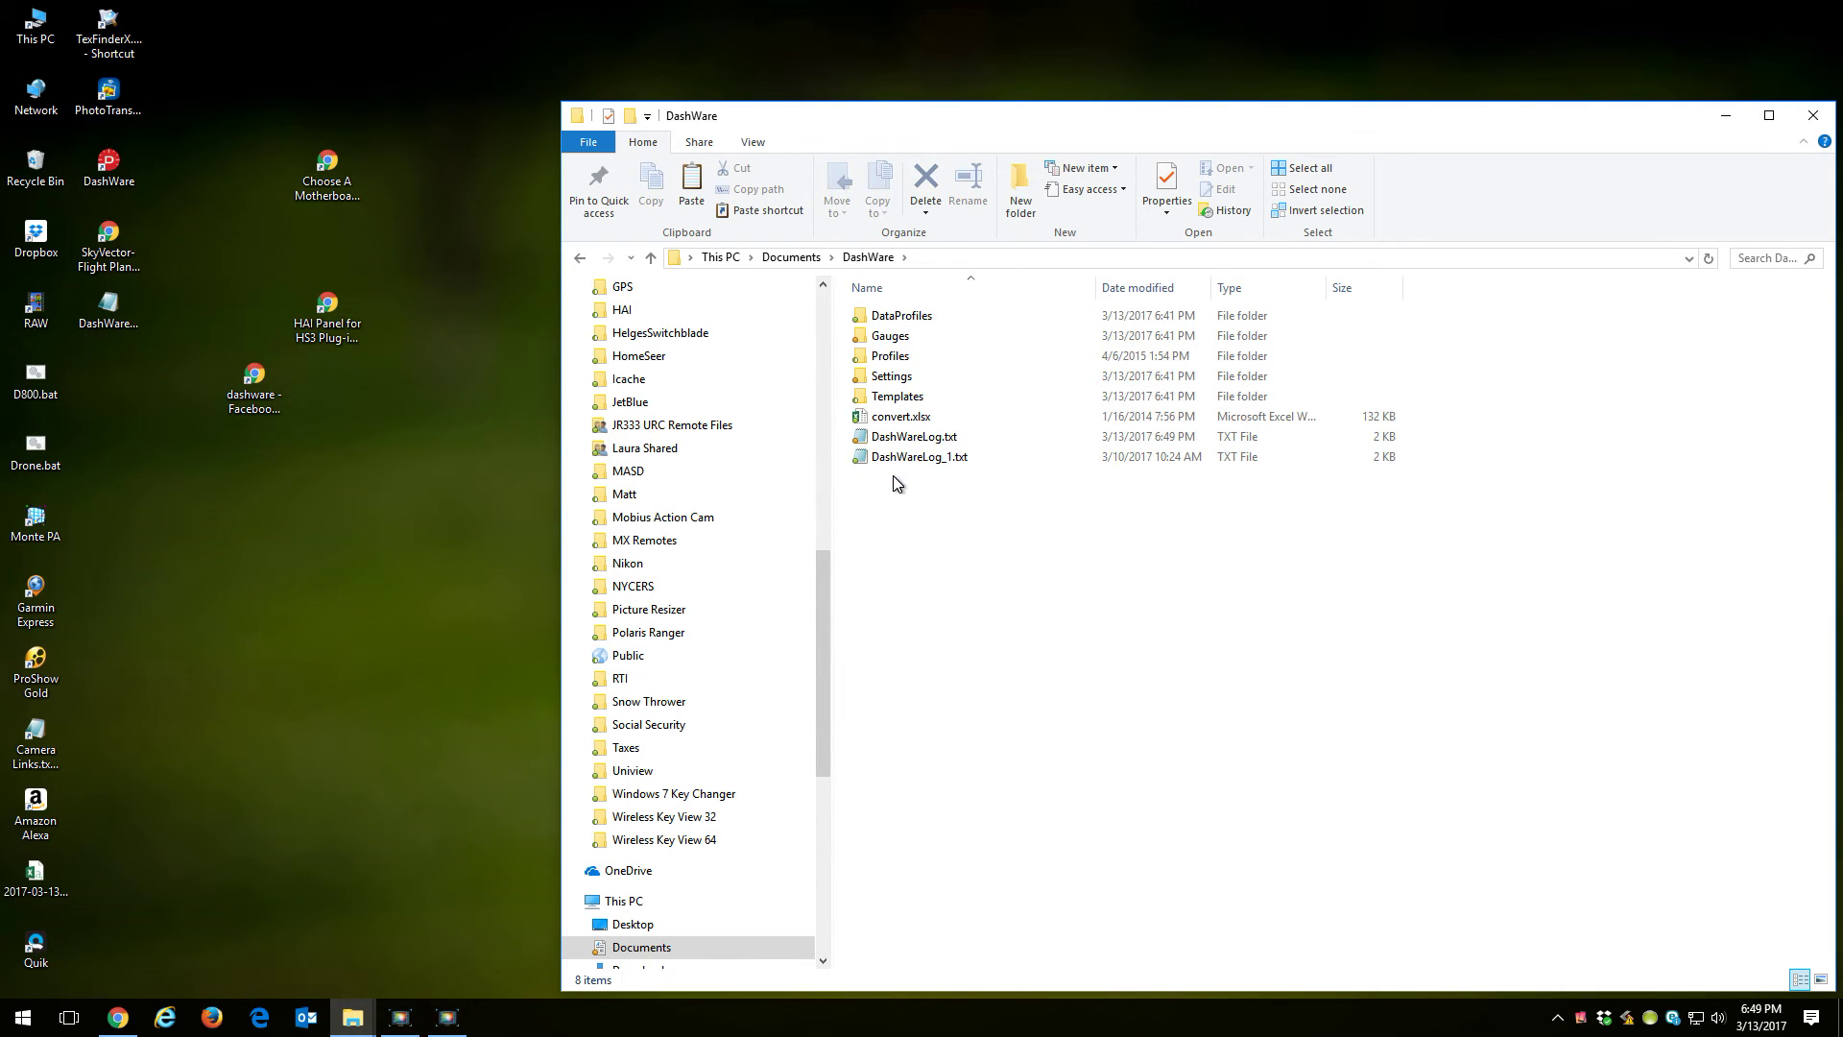
double_click(951, 437)
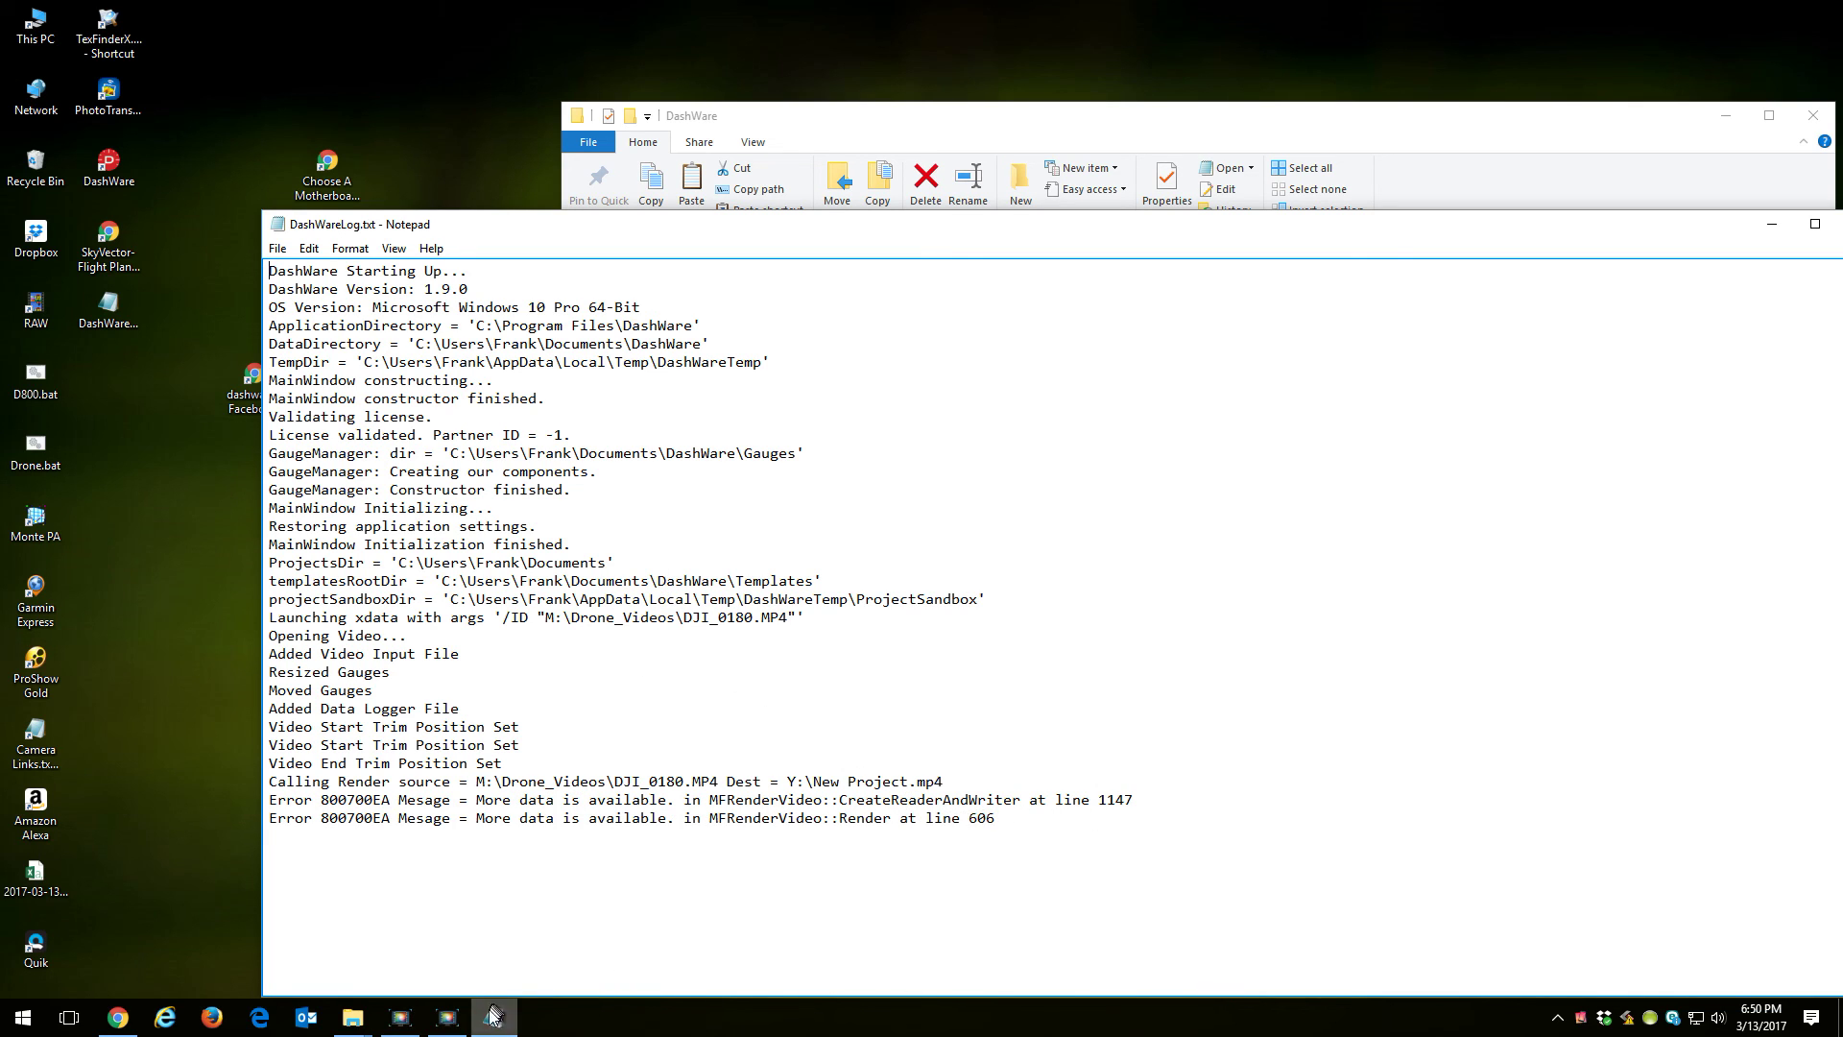
Review the Error 800700EA lines after the Render call at the end of DashWareLog.txt.
click(449, 1020)
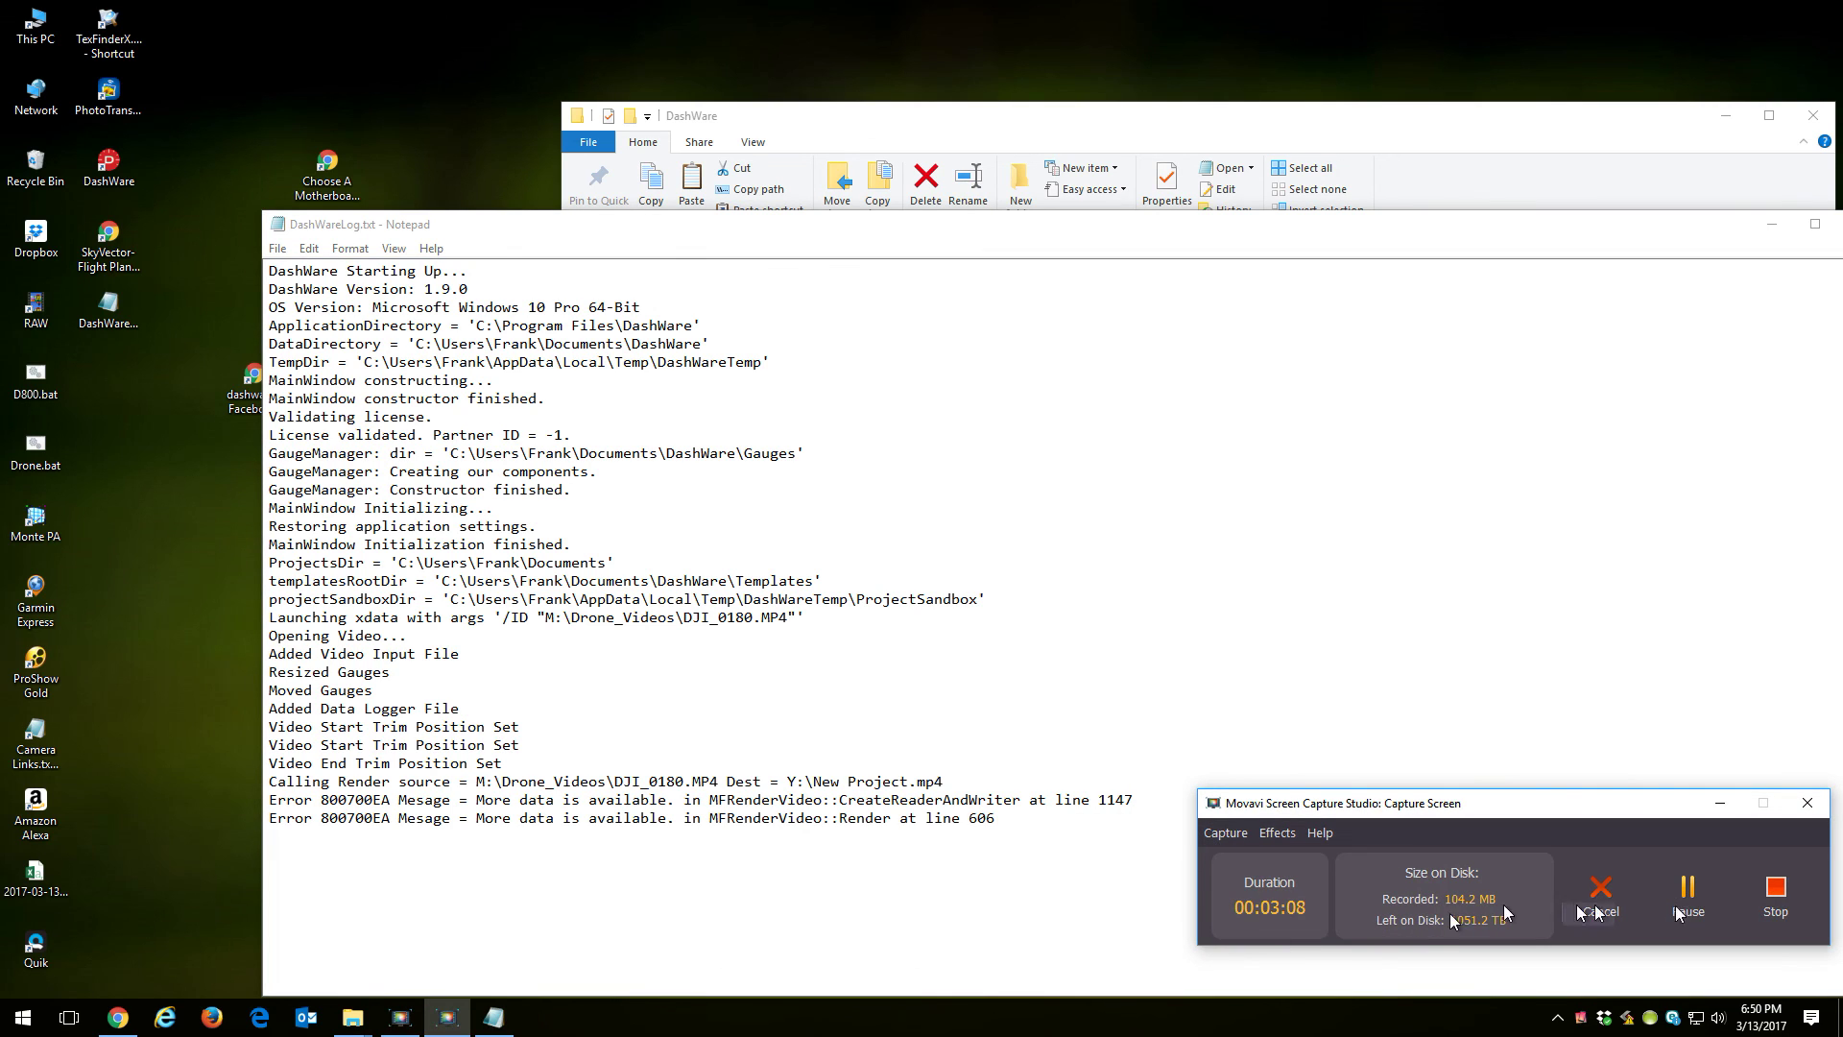